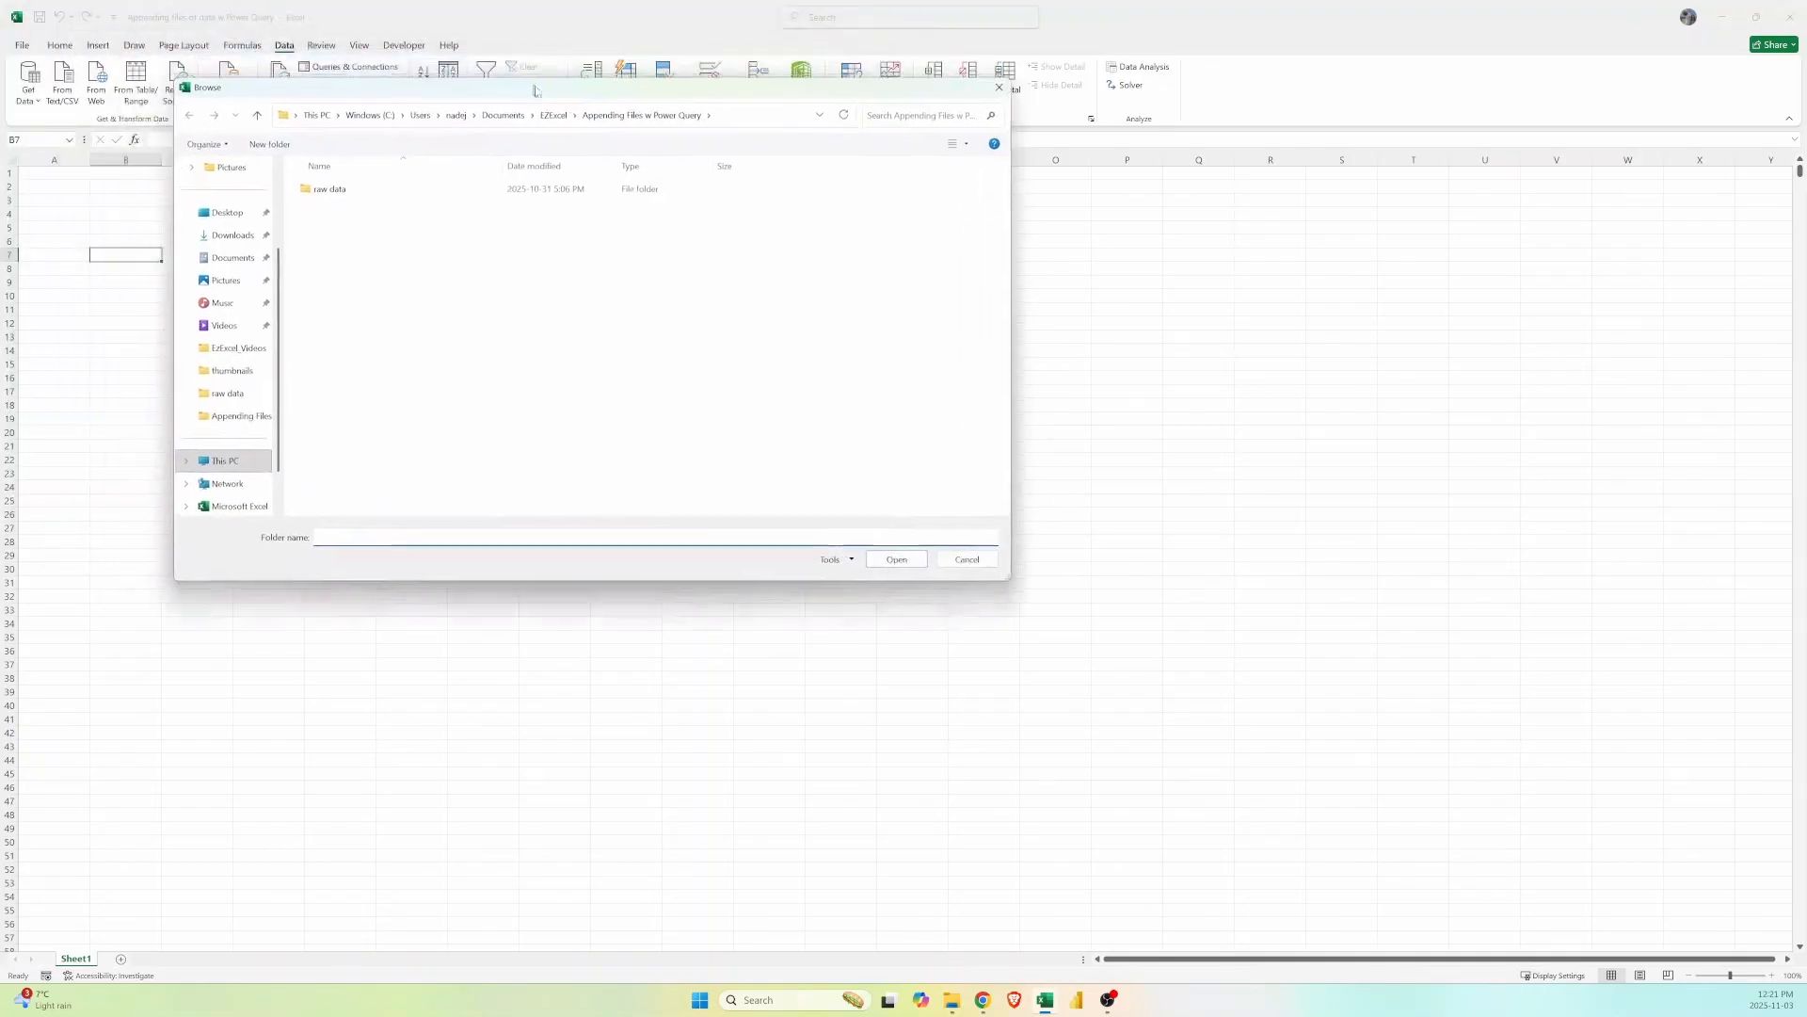
# Import the raw data folder with Combine & Transform Data, using the first file as sample and Comma as delimiter.
pyautogui.click(344, 200)
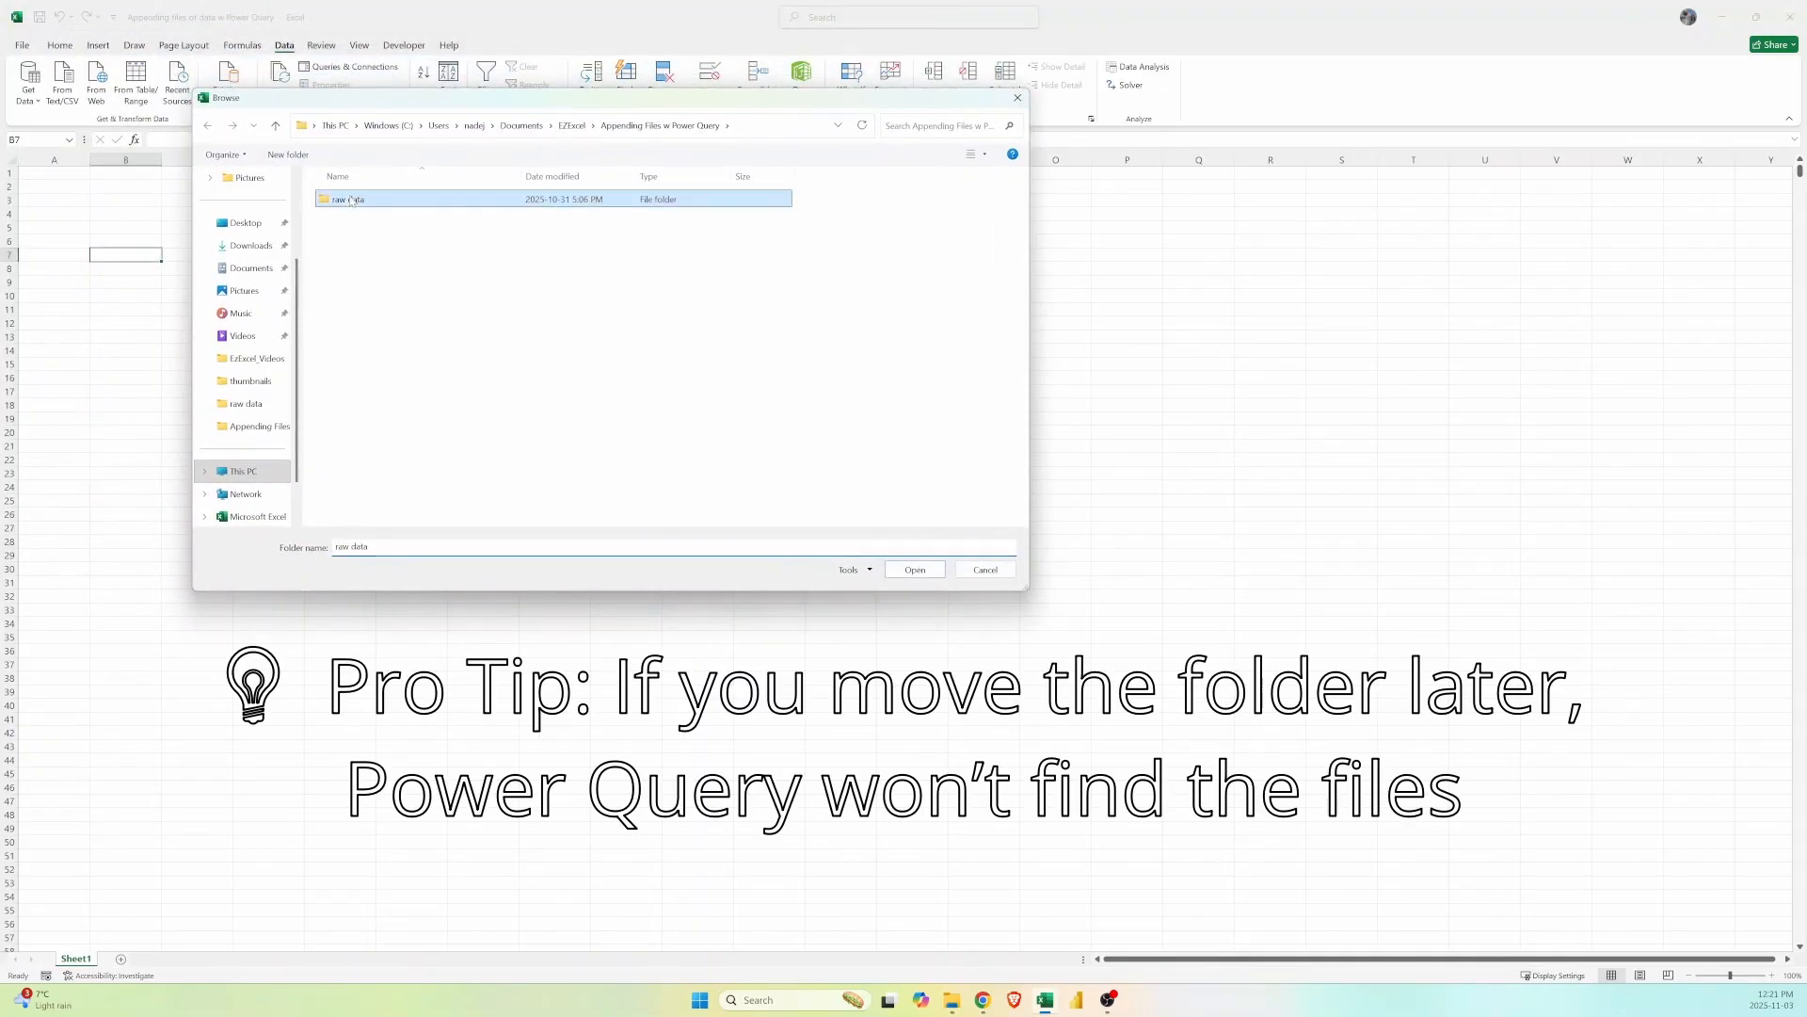
pyautogui.click(909, 572)
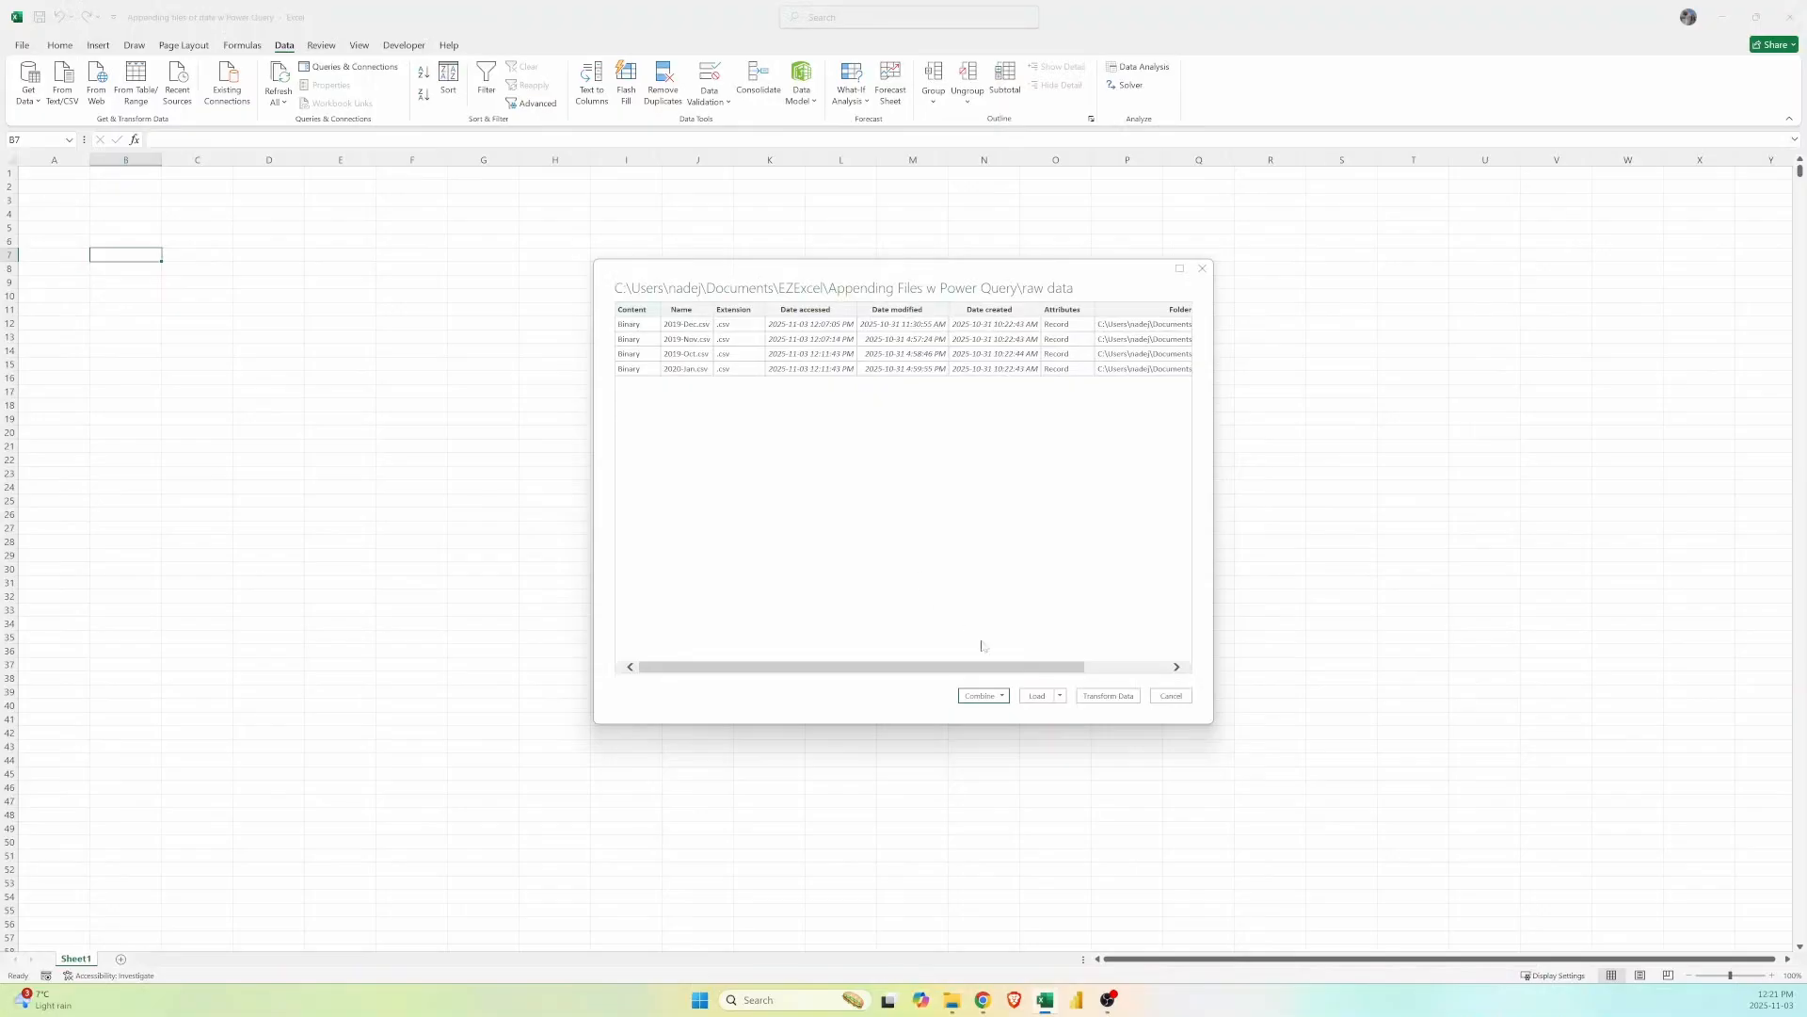
pyautogui.click(1004, 697)
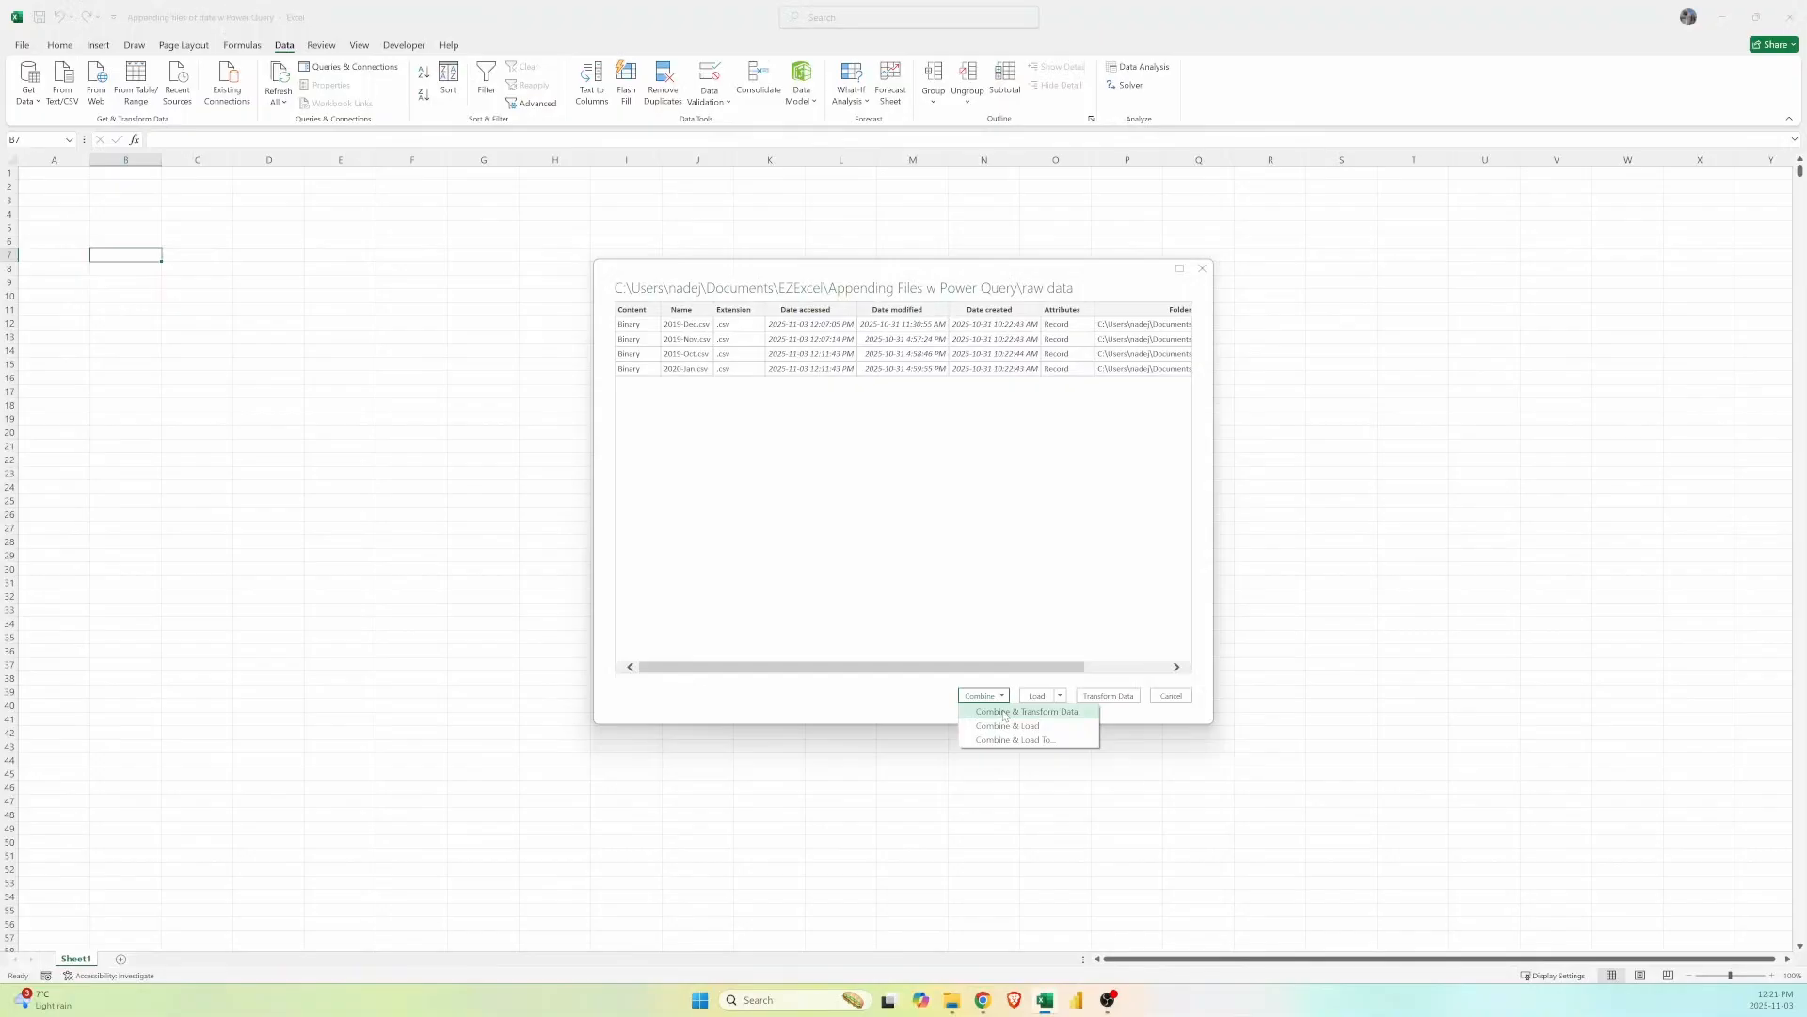
pyautogui.click(1004, 713)
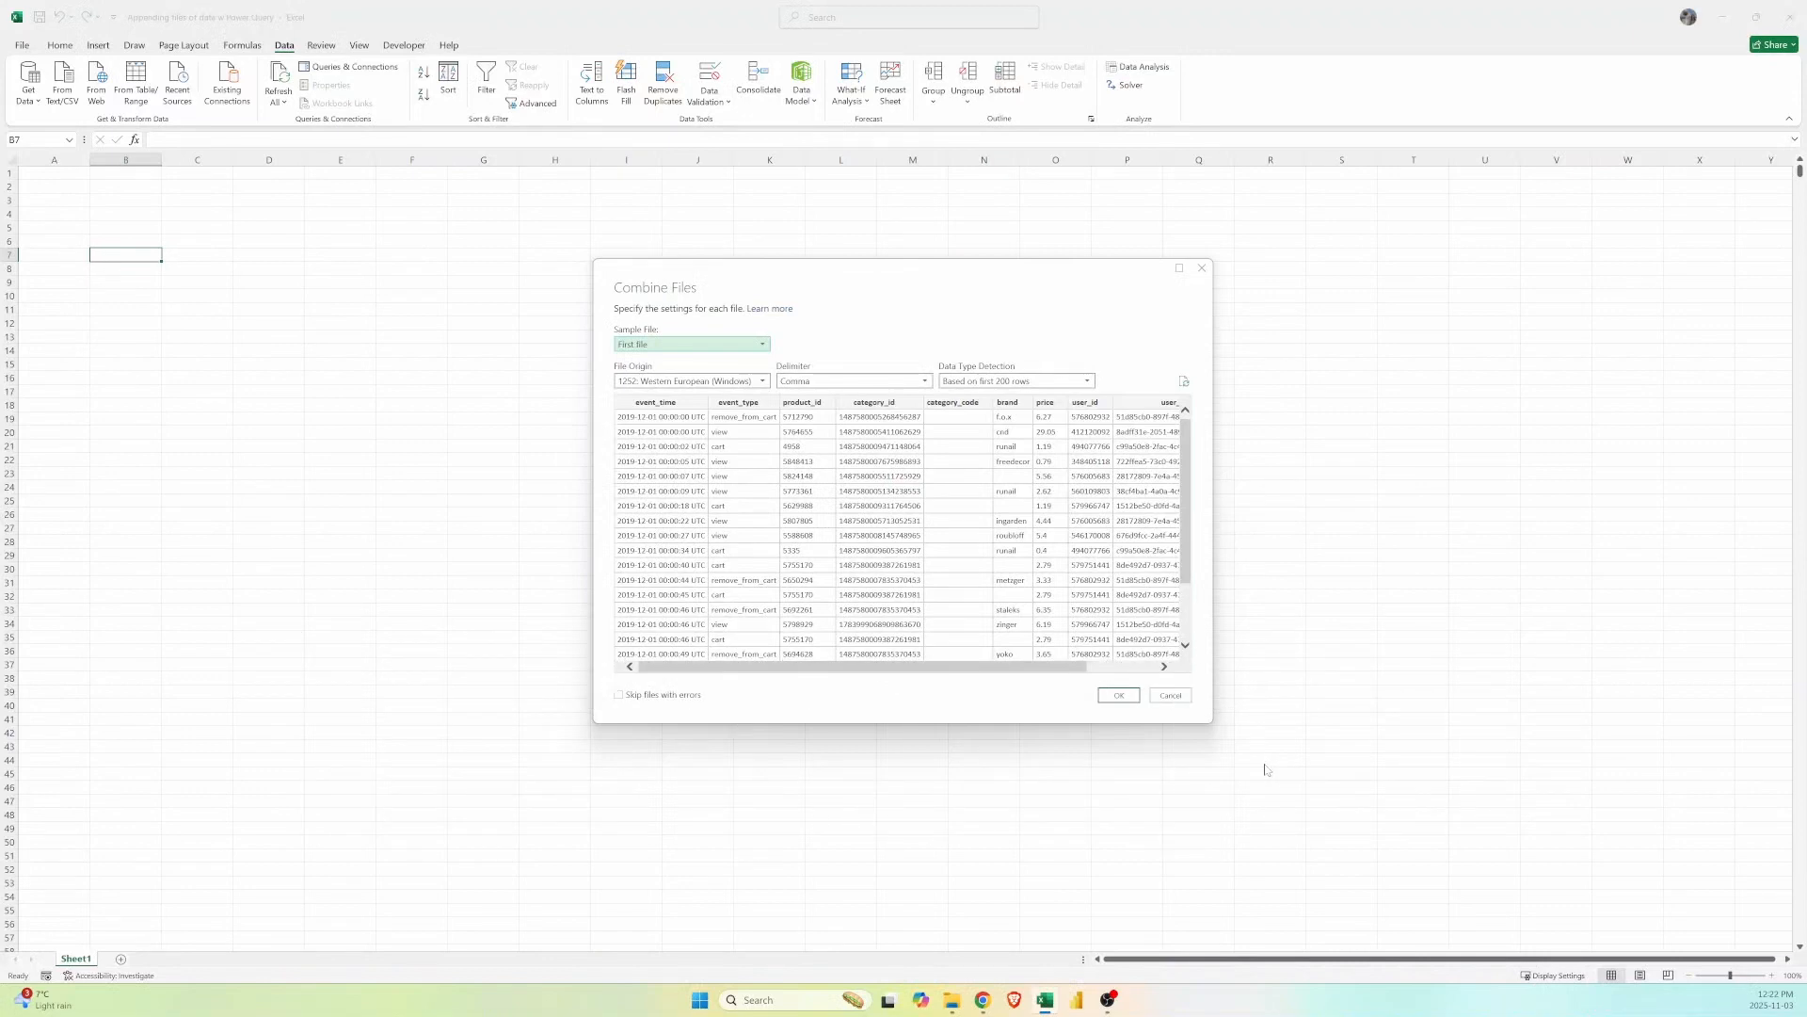
pyautogui.click(1119, 694)
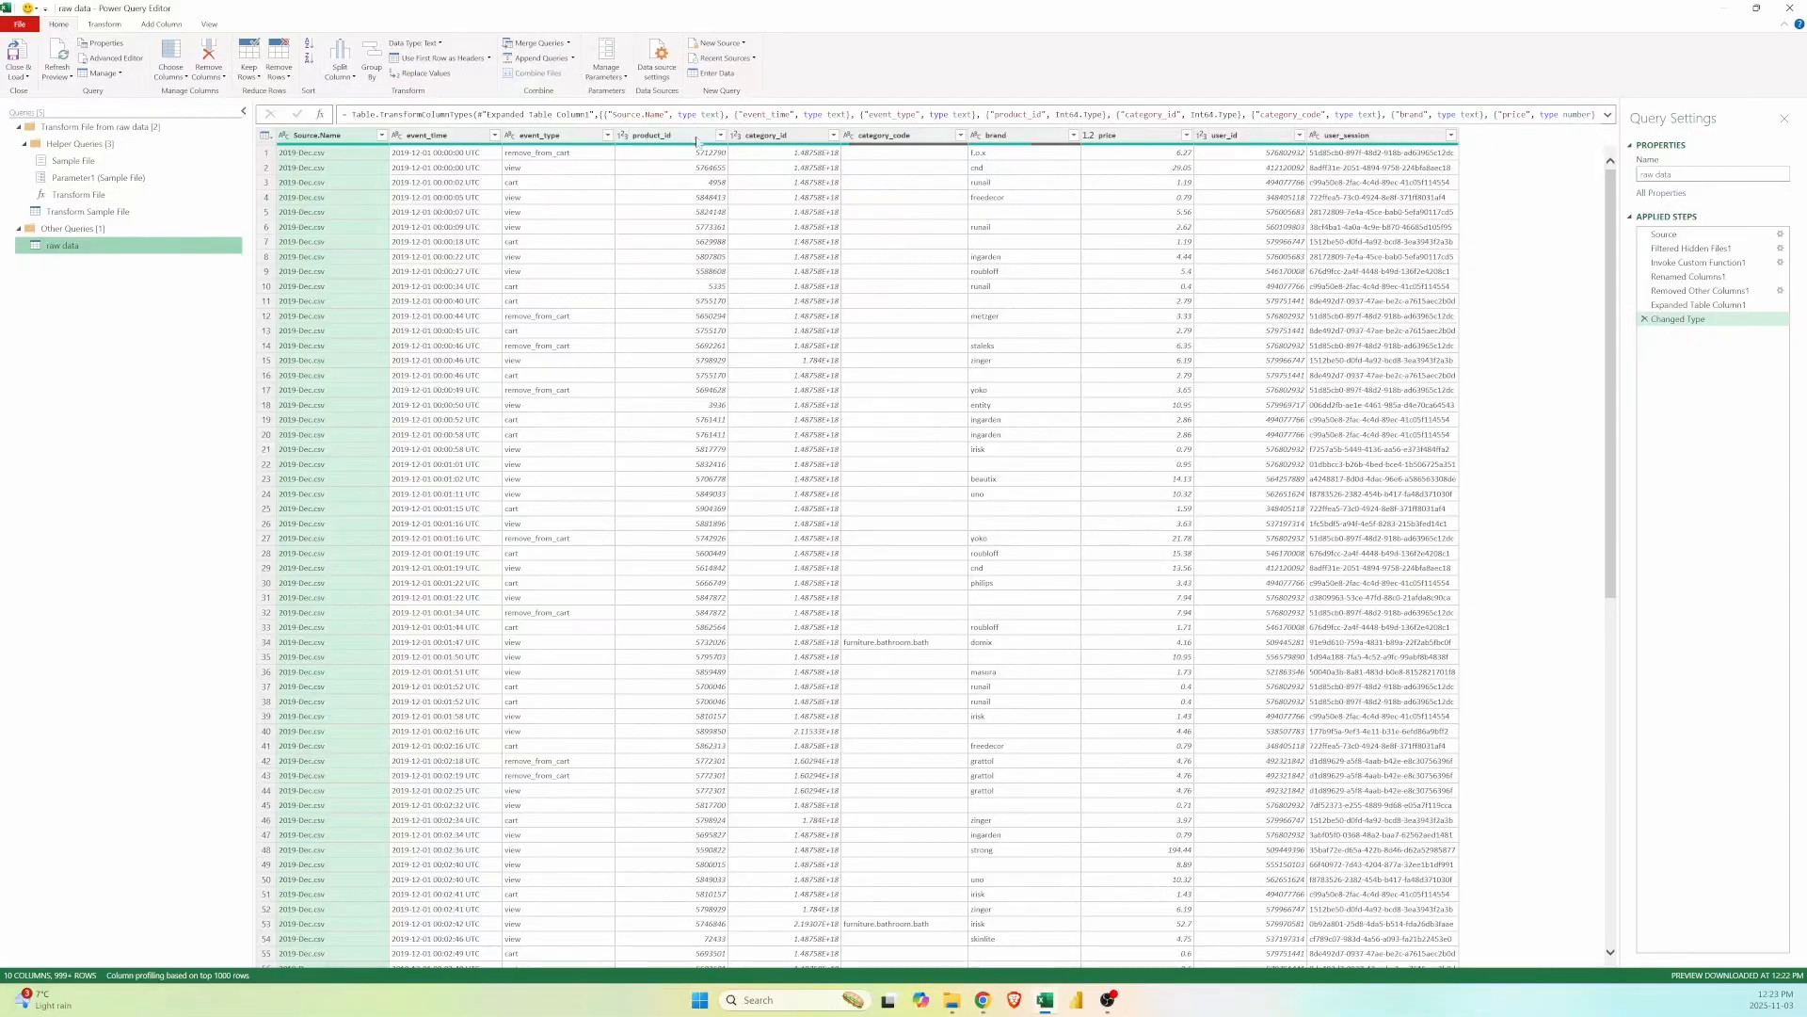
# Change the data type of the product_id, category_id and user_id columns to Text, replacing the current conversion.
pyautogui.click(624, 136)
pyautogui.click(661, 283)
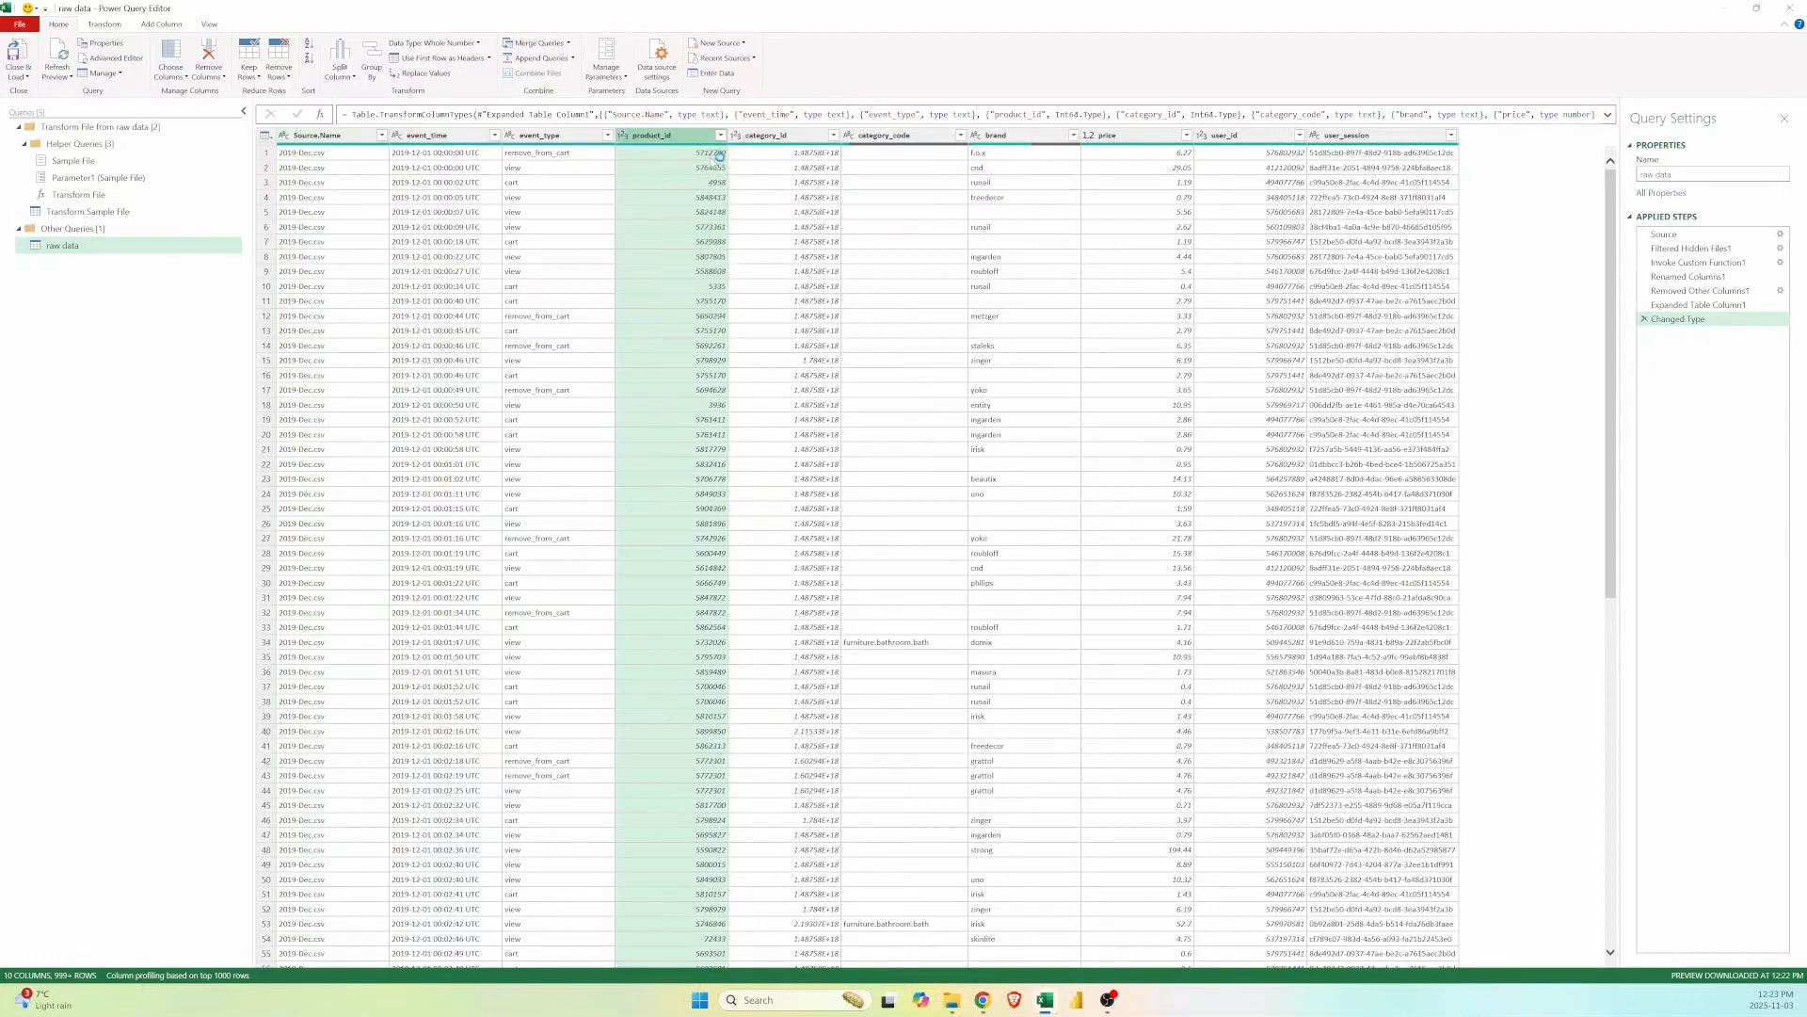
pyautogui.click(882, 531)
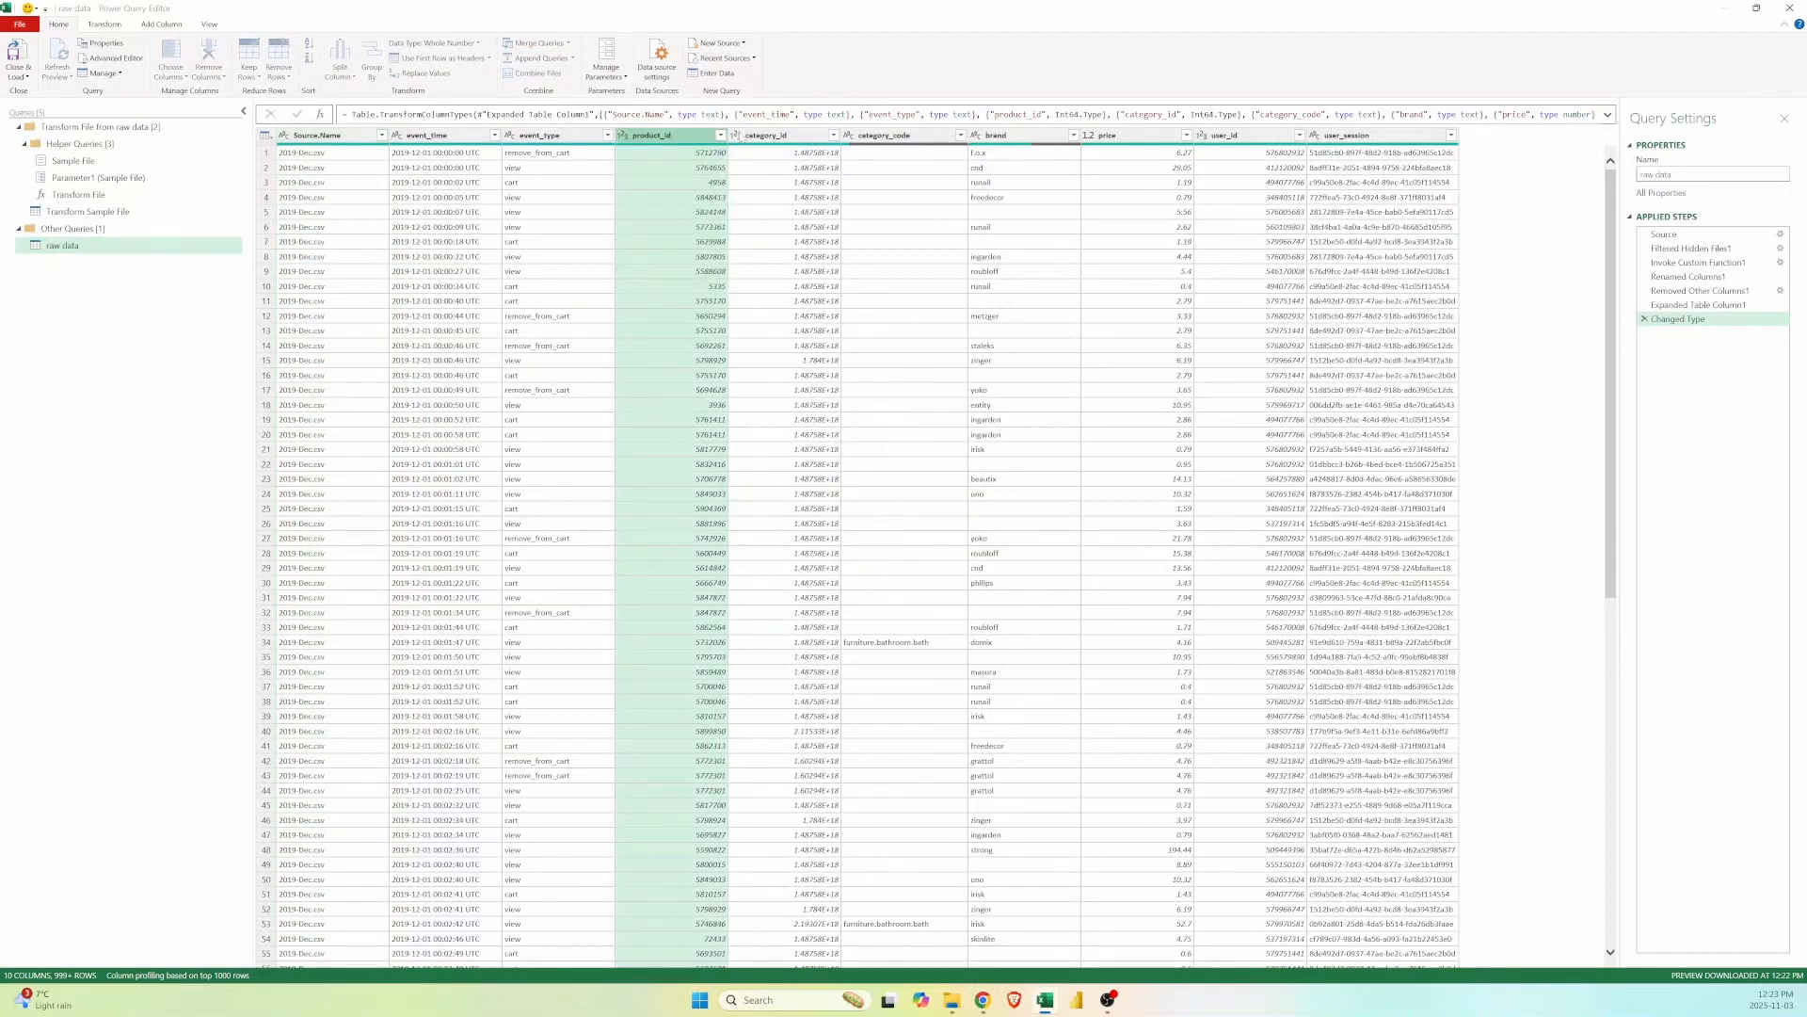
pyautogui.click(735, 136)
pyautogui.click(757, 284)
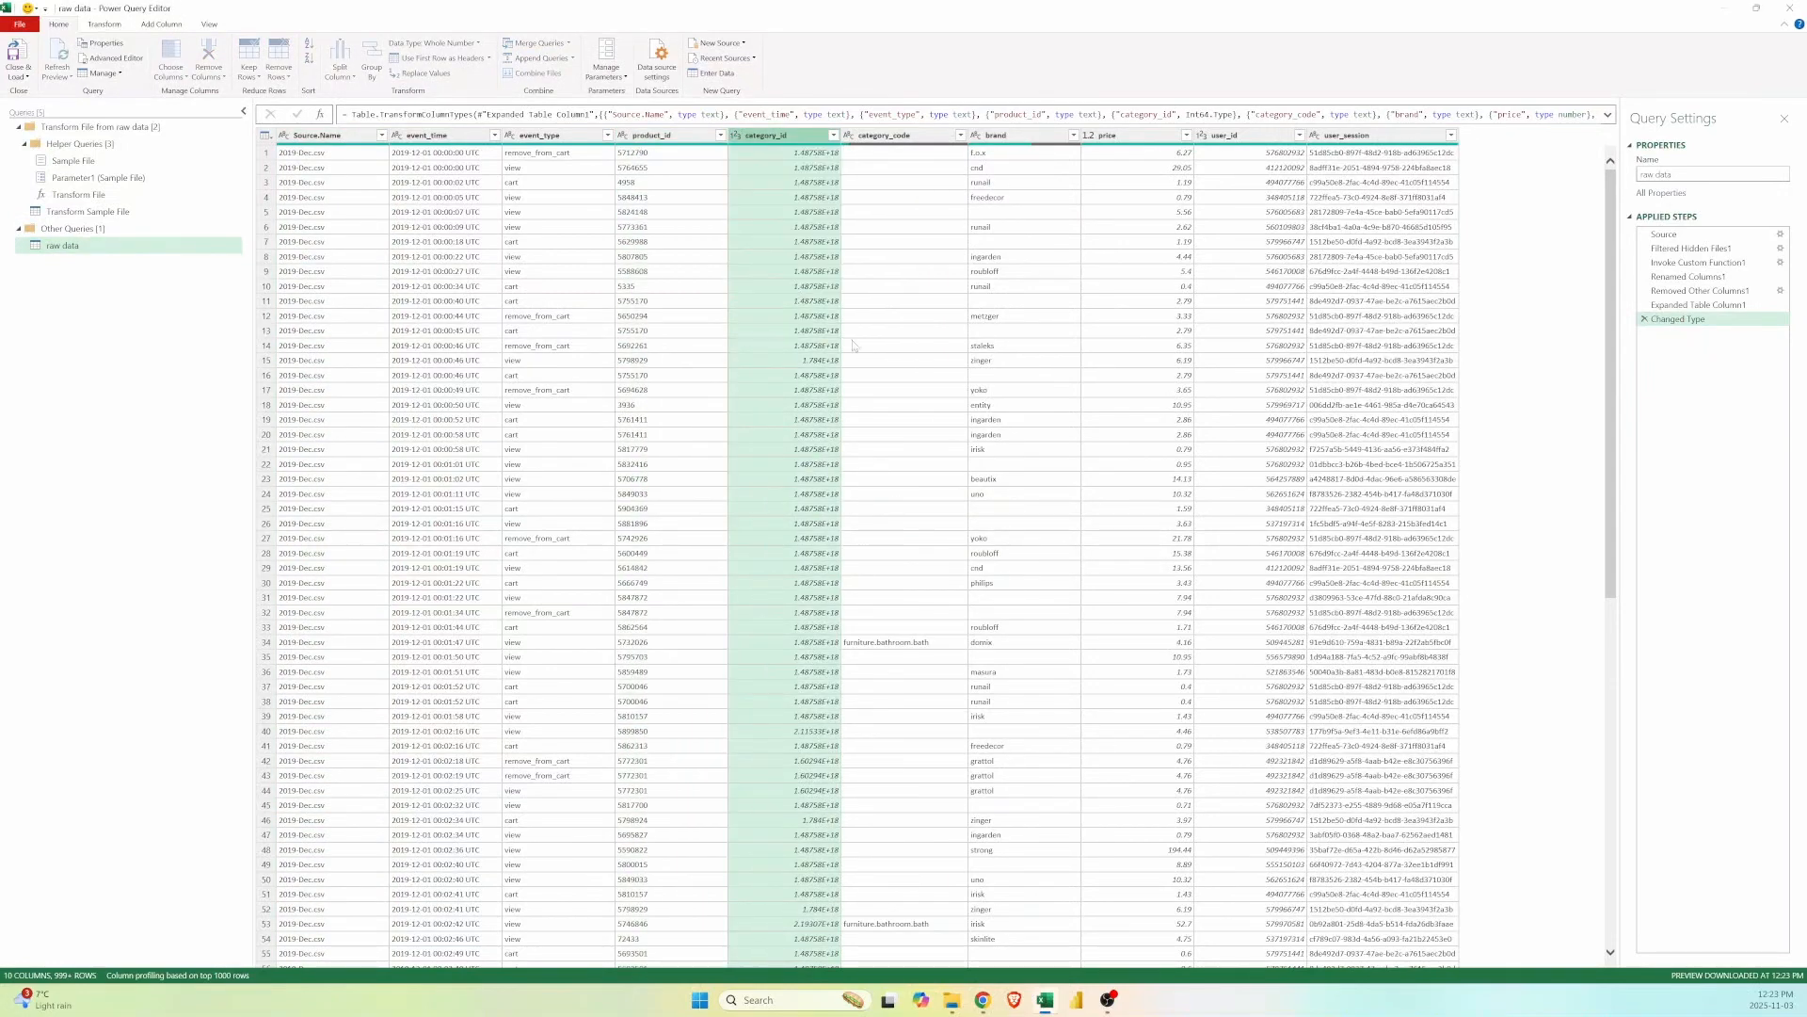
pyautogui.click(941, 533)
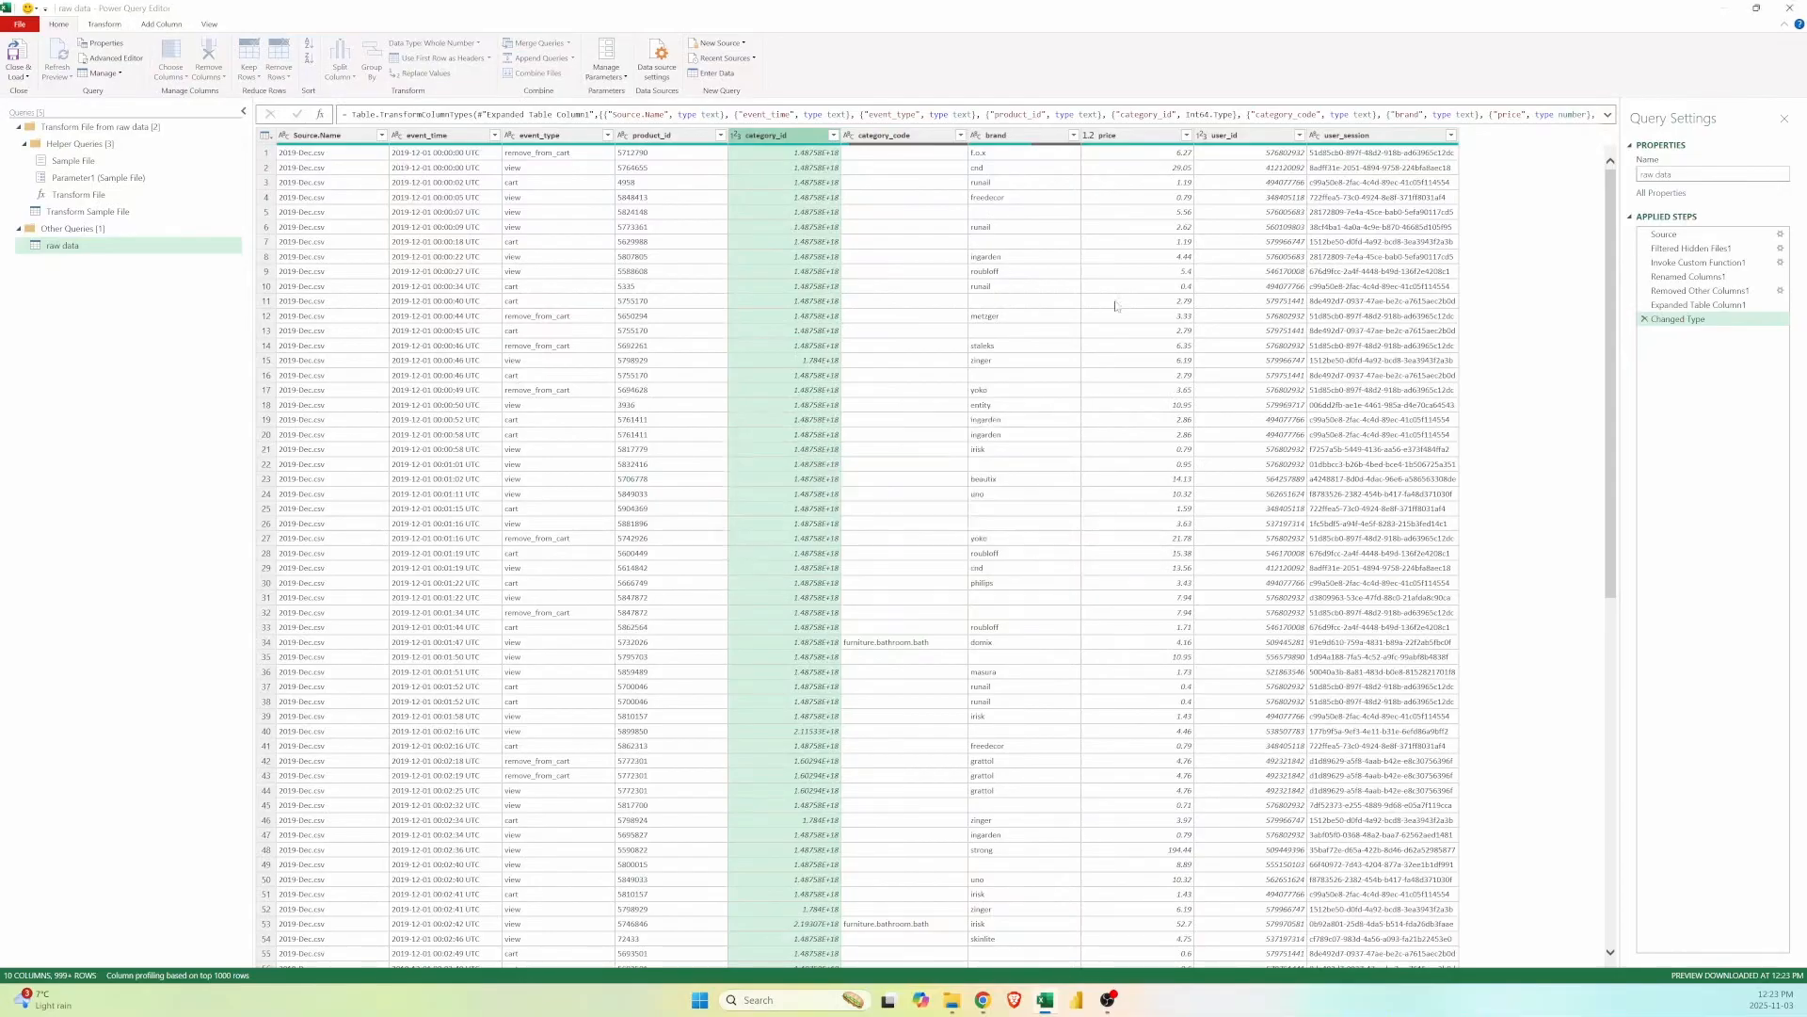
pyautogui.click(1202, 135)
pyautogui.click(1225, 285)
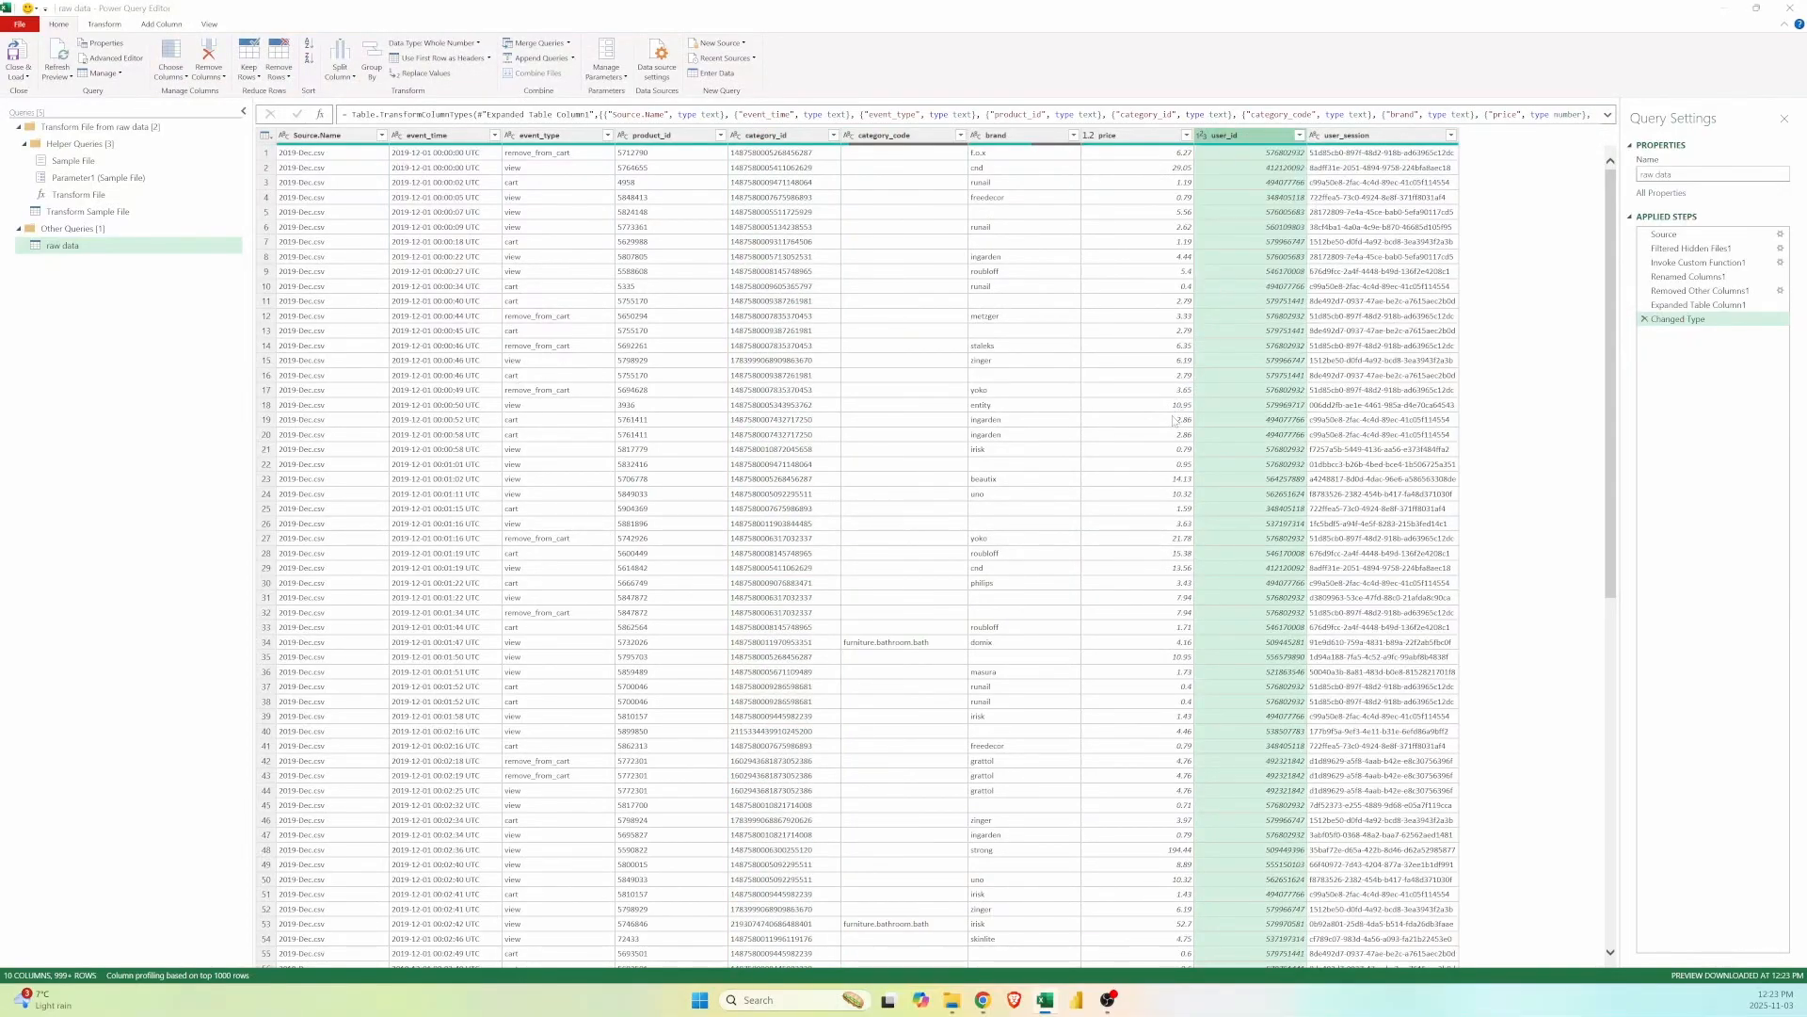
pyautogui.click(912, 541)
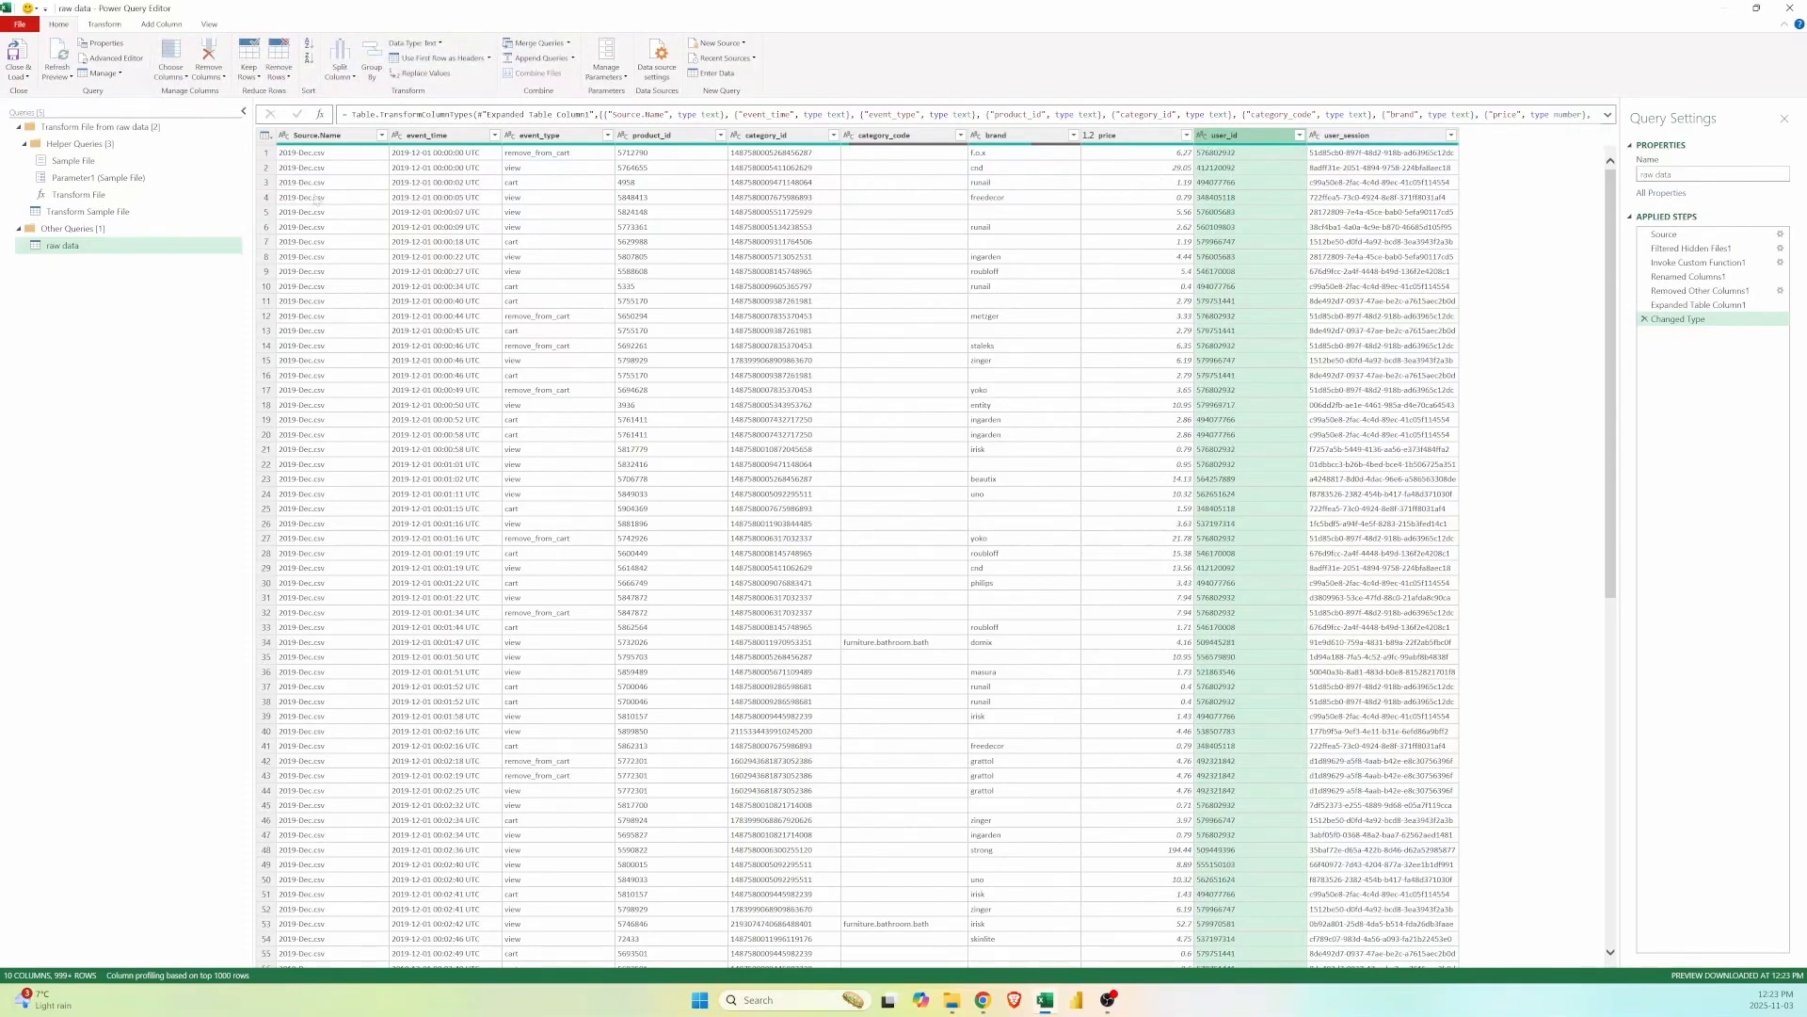
# Close and load the query as Only Create Connection and add its data to the Data Model.
pyautogui.click(28, 80)
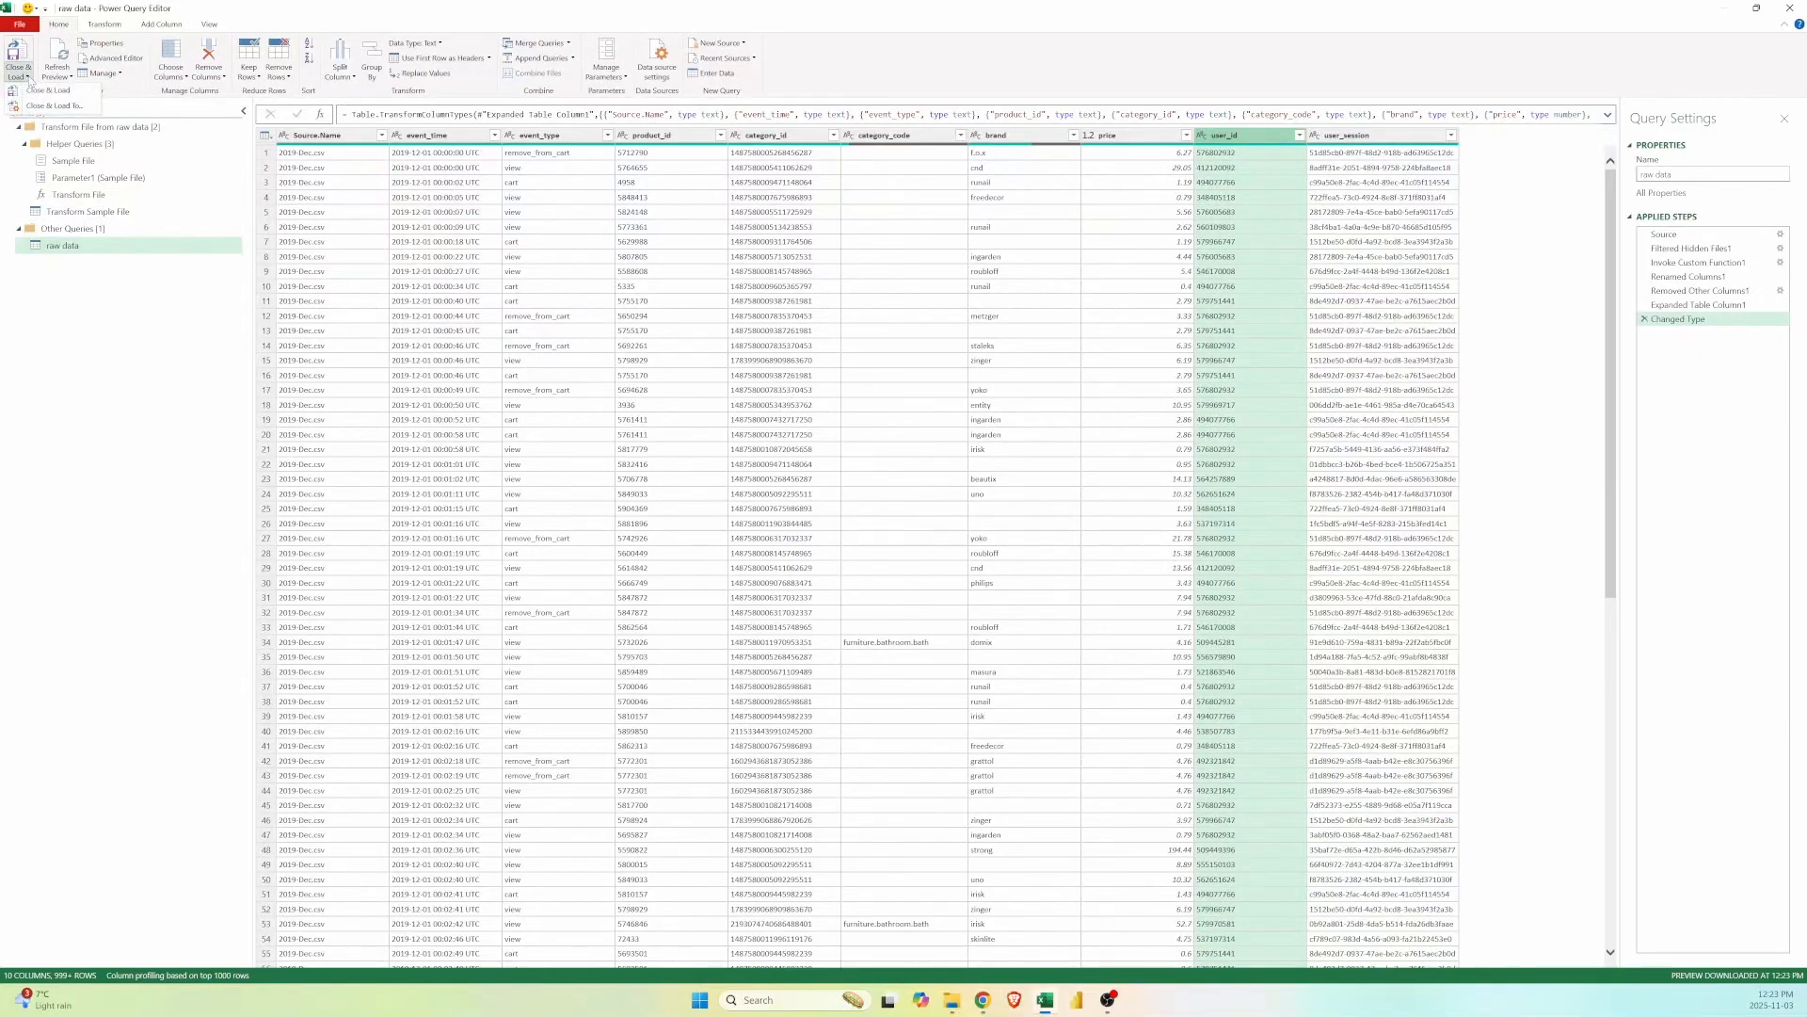
pyautogui.click(43, 109)
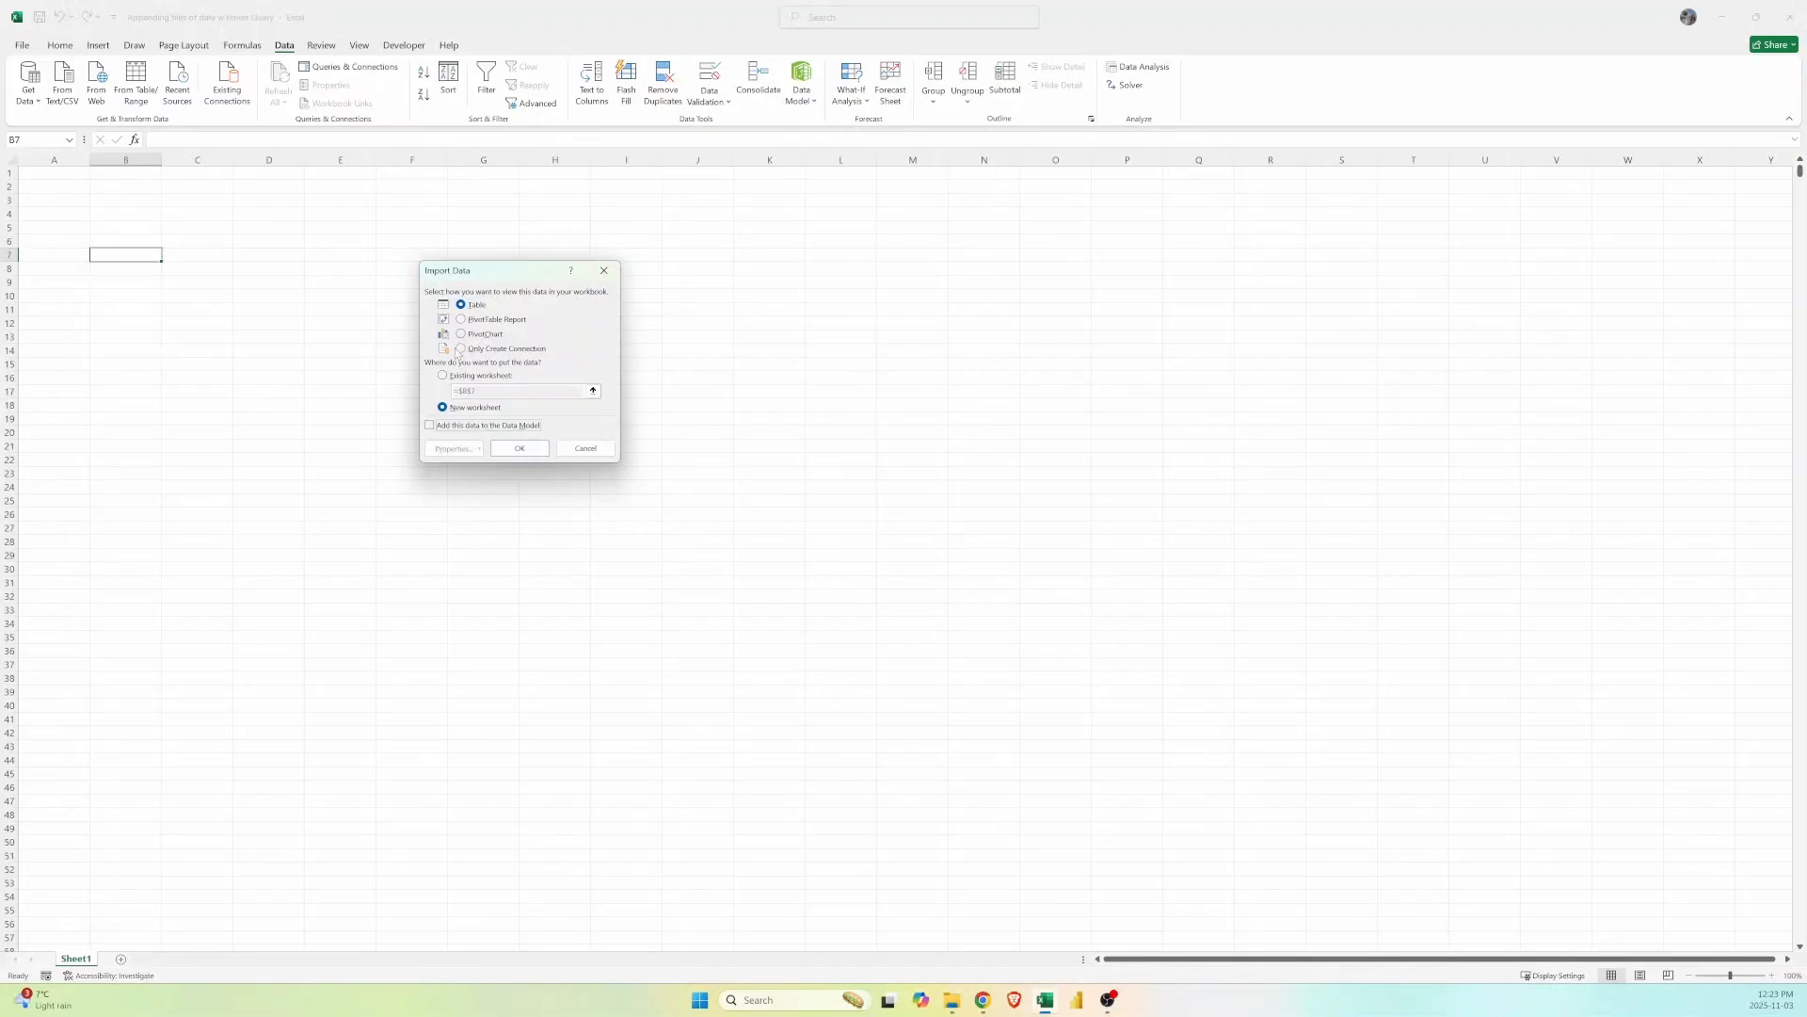
pyautogui.click(460, 349)
pyautogui.click(429, 428)
pyautogui.click(518, 448)
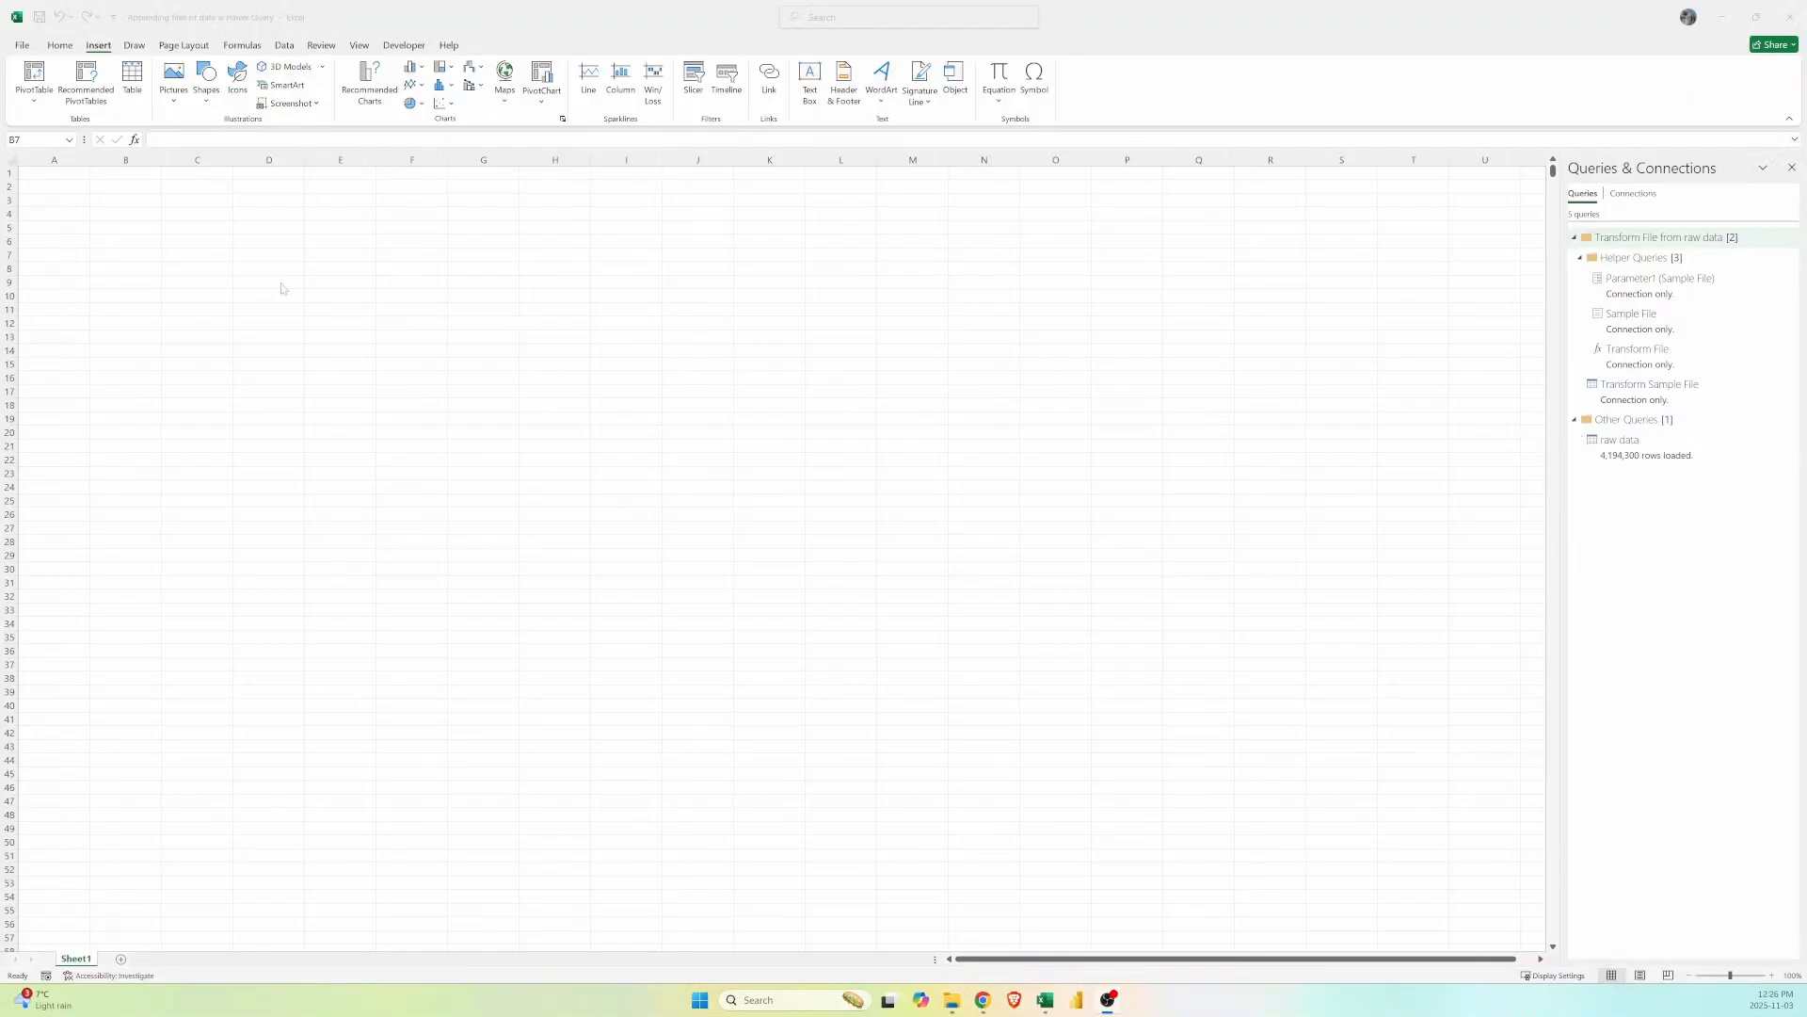
# Insert a PivotTable from the Data Model at cell E9 of Sheet1.
pyautogui.click(317, 284)
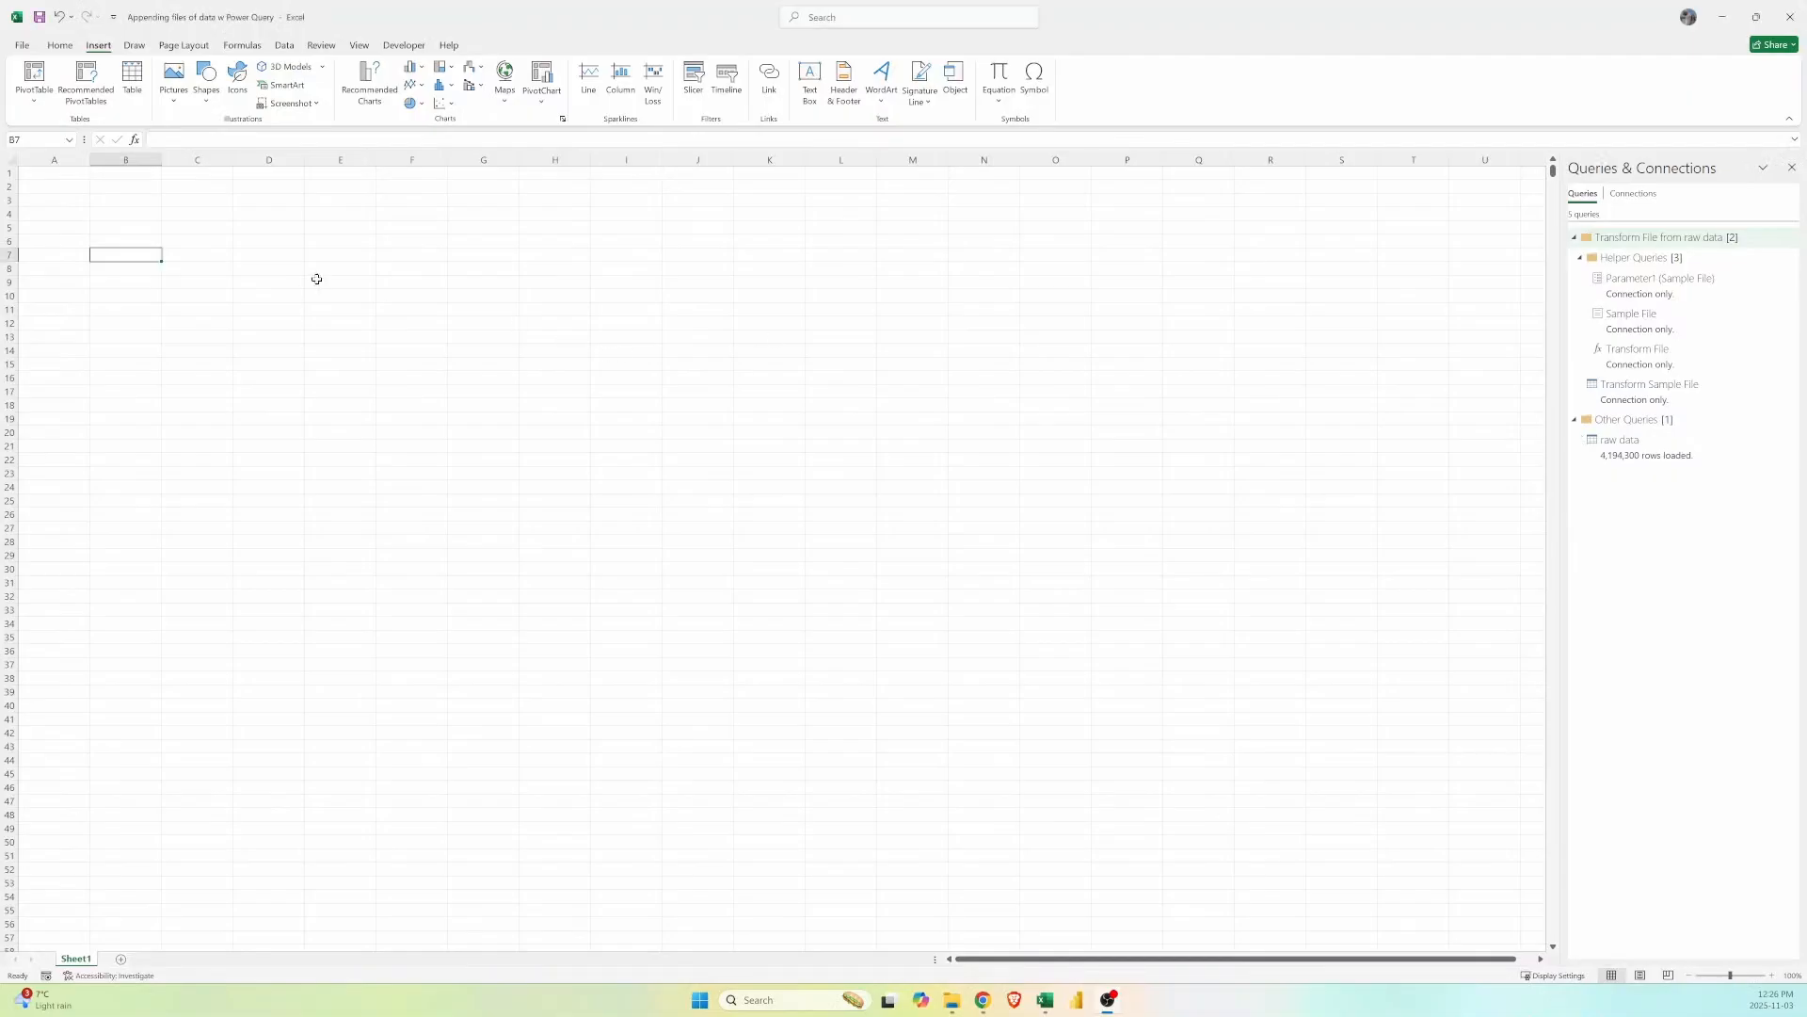
pyautogui.click(34, 101)
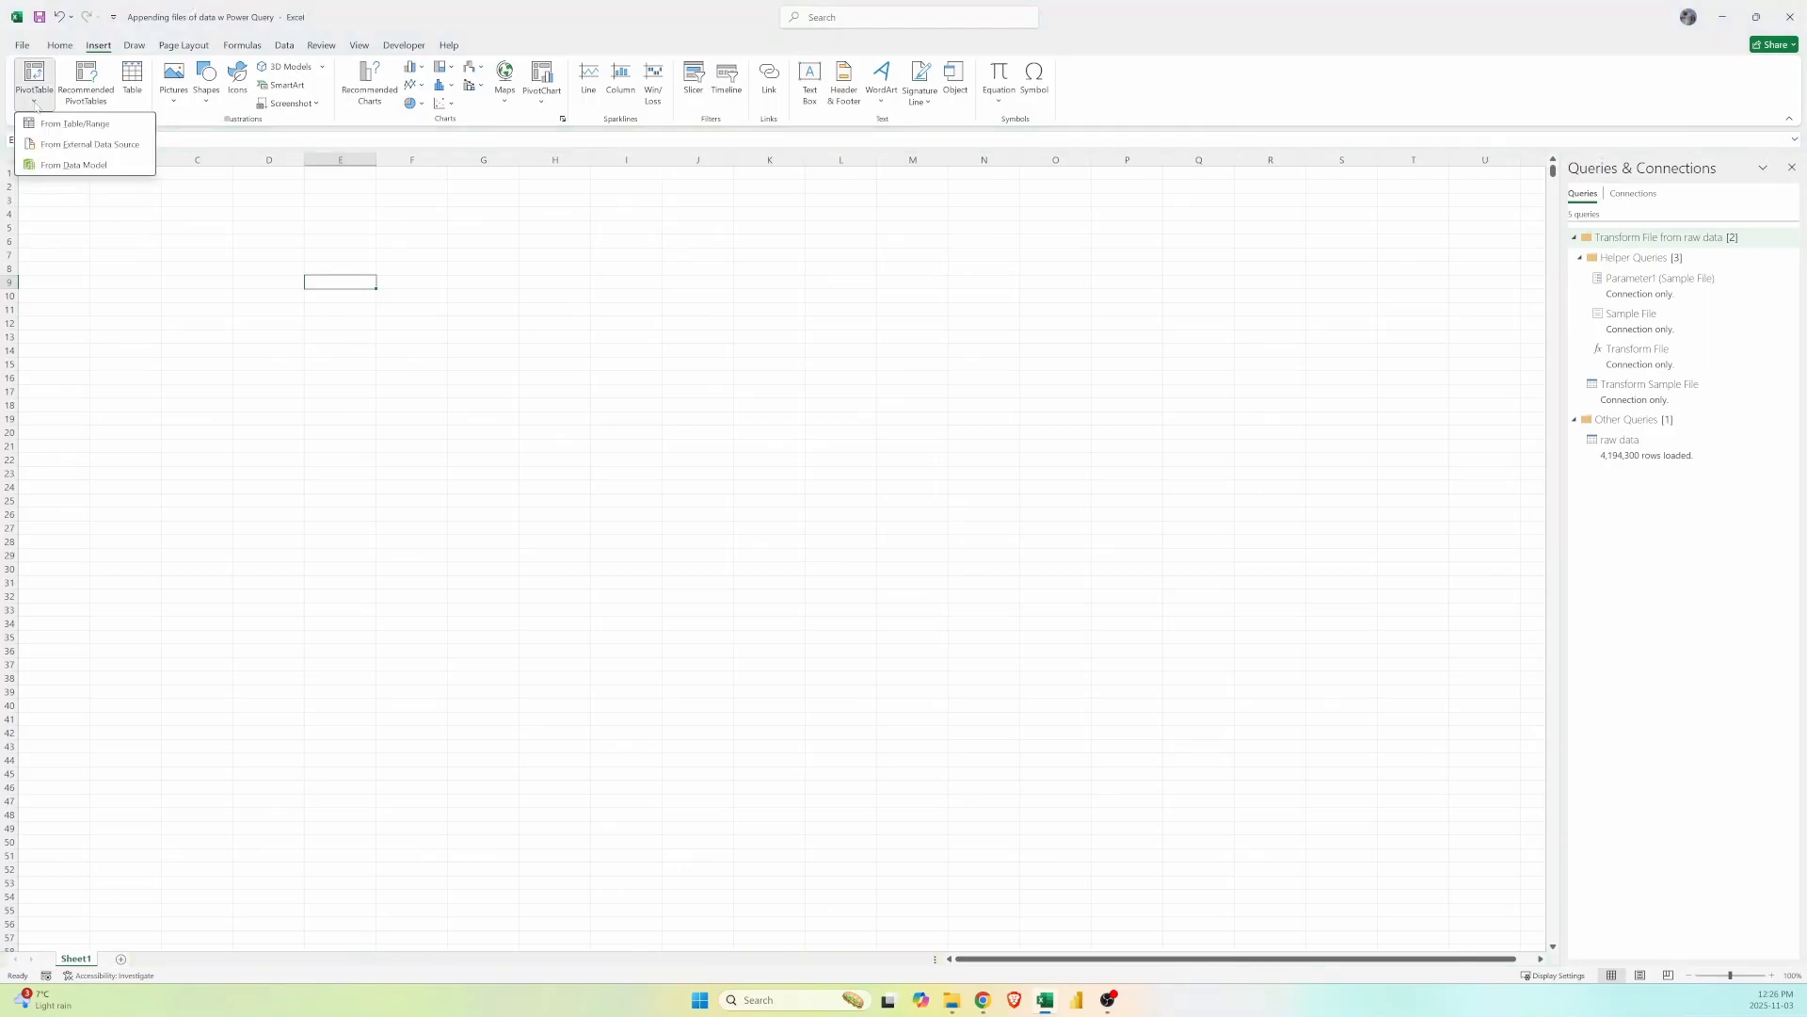
pyautogui.click(69, 164)
pyautogui.click(568, 429)
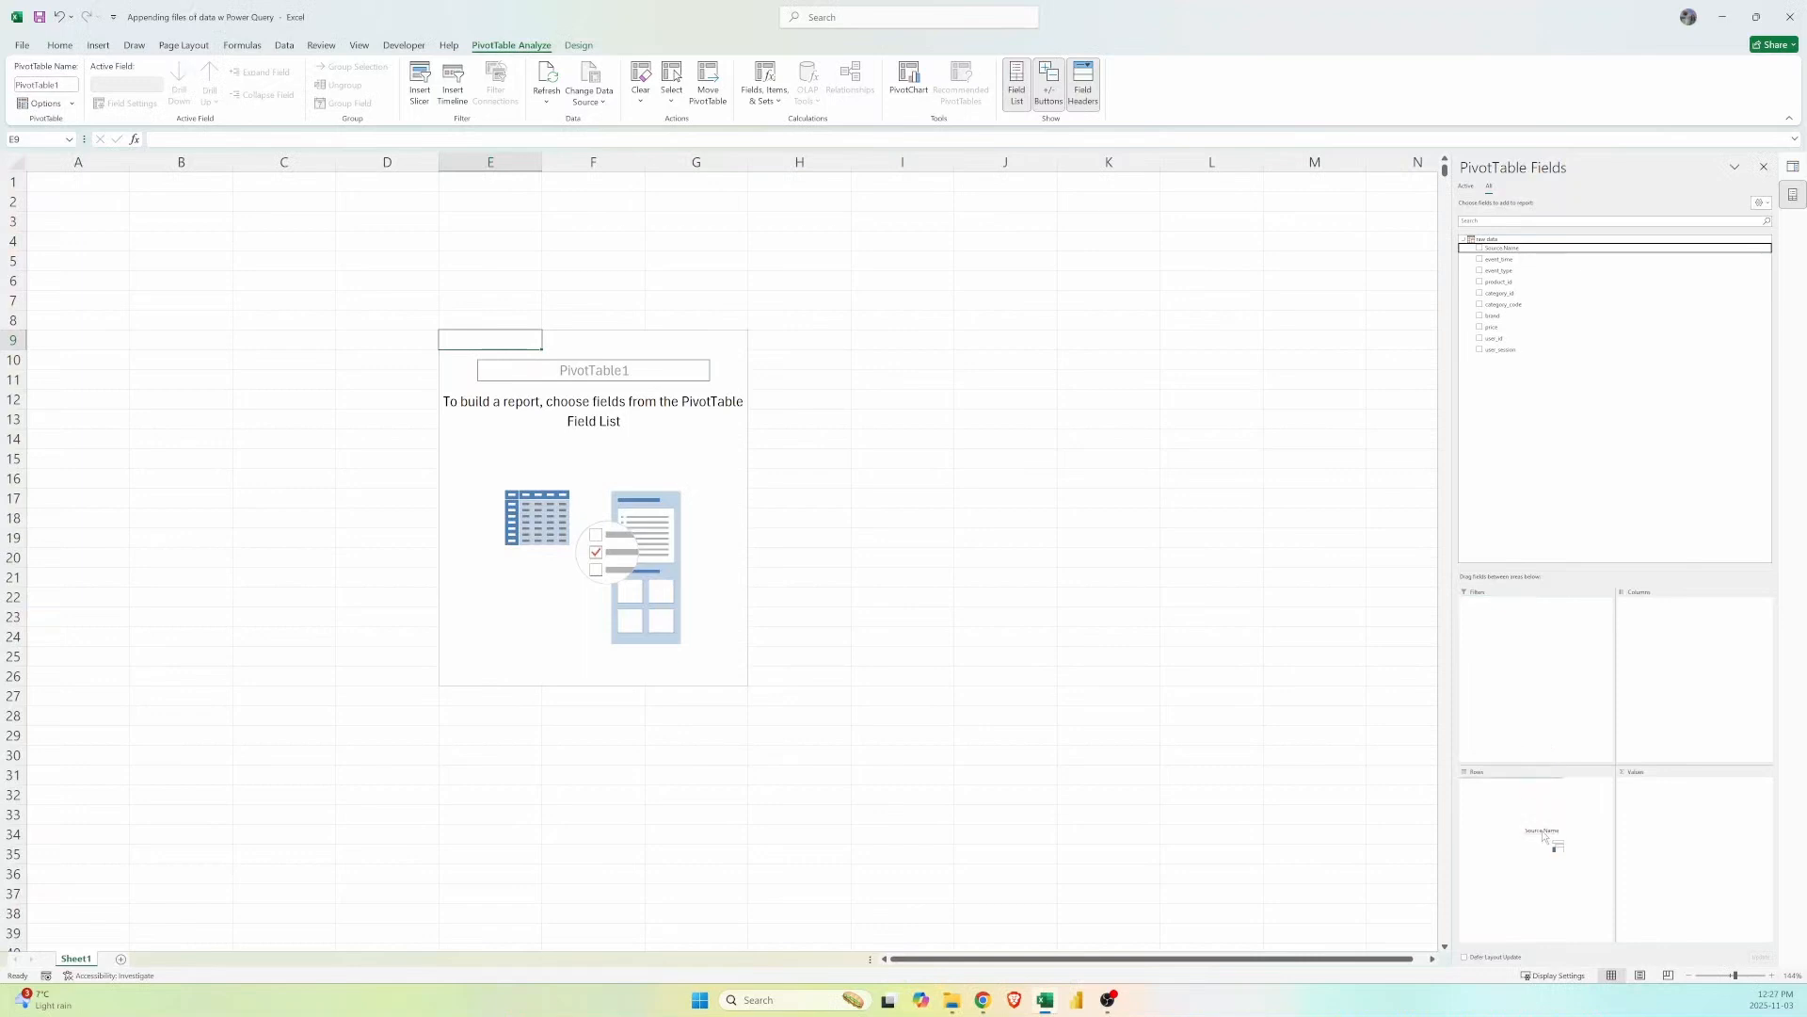
# Build the PivotTable with Source.Name as rows and product_id as values, summarized by Distinct Count.
pyautogui.click(1538, 282)
pyautogui.moveTo(1538, 283); pyautogui.dragTo(1717, 823)
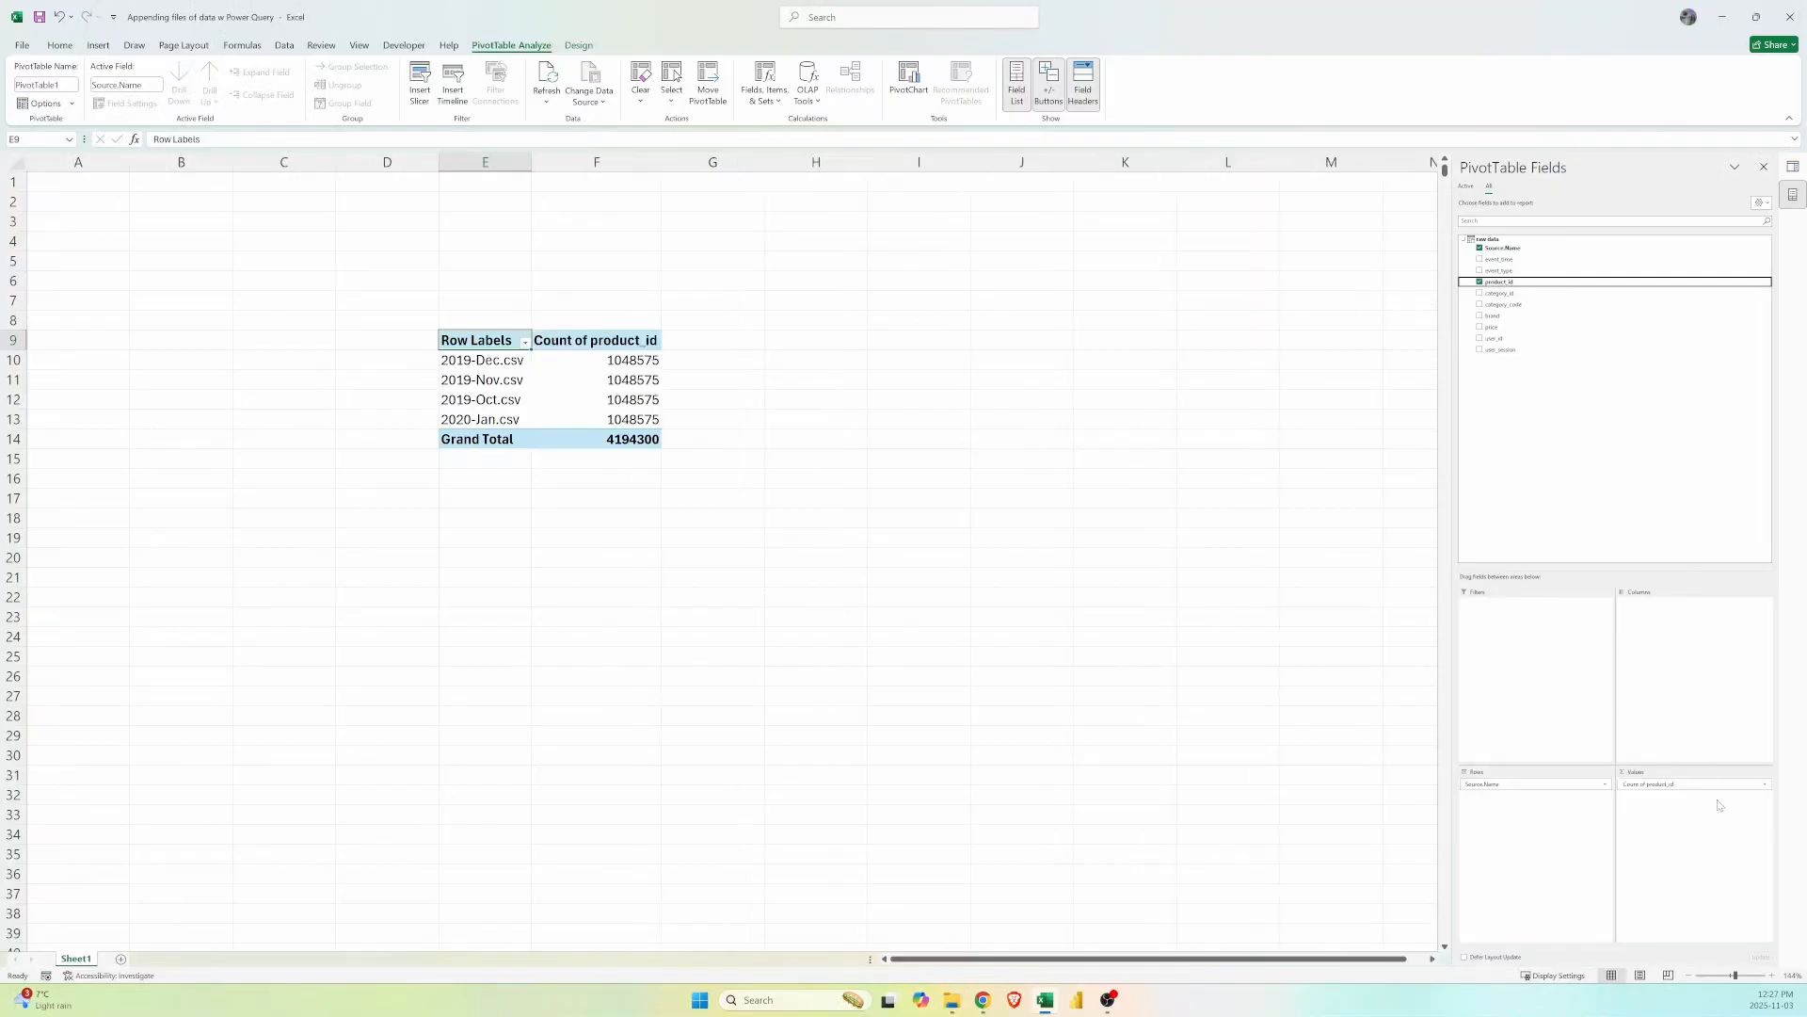
pyautogui.click(1766, 783)
pyautogui.click(1680, 937)
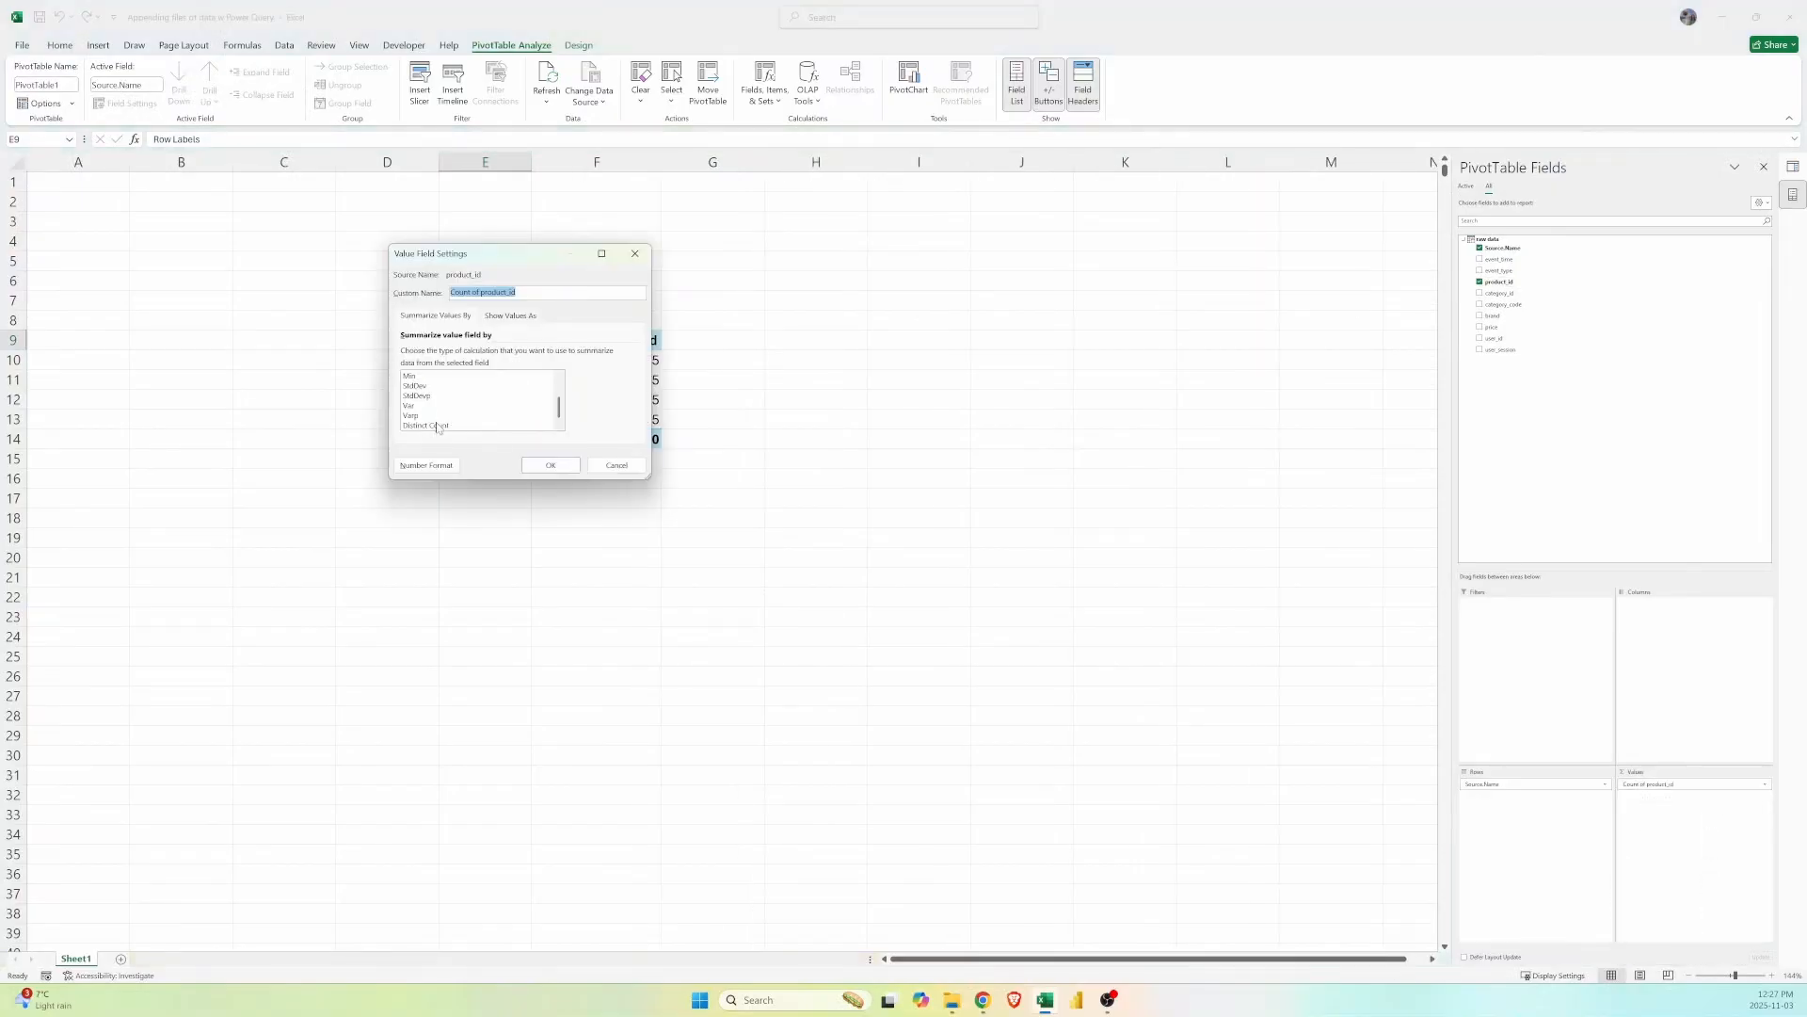
pyautogui.click(438, 425)
pyautogui.click(550, 465)
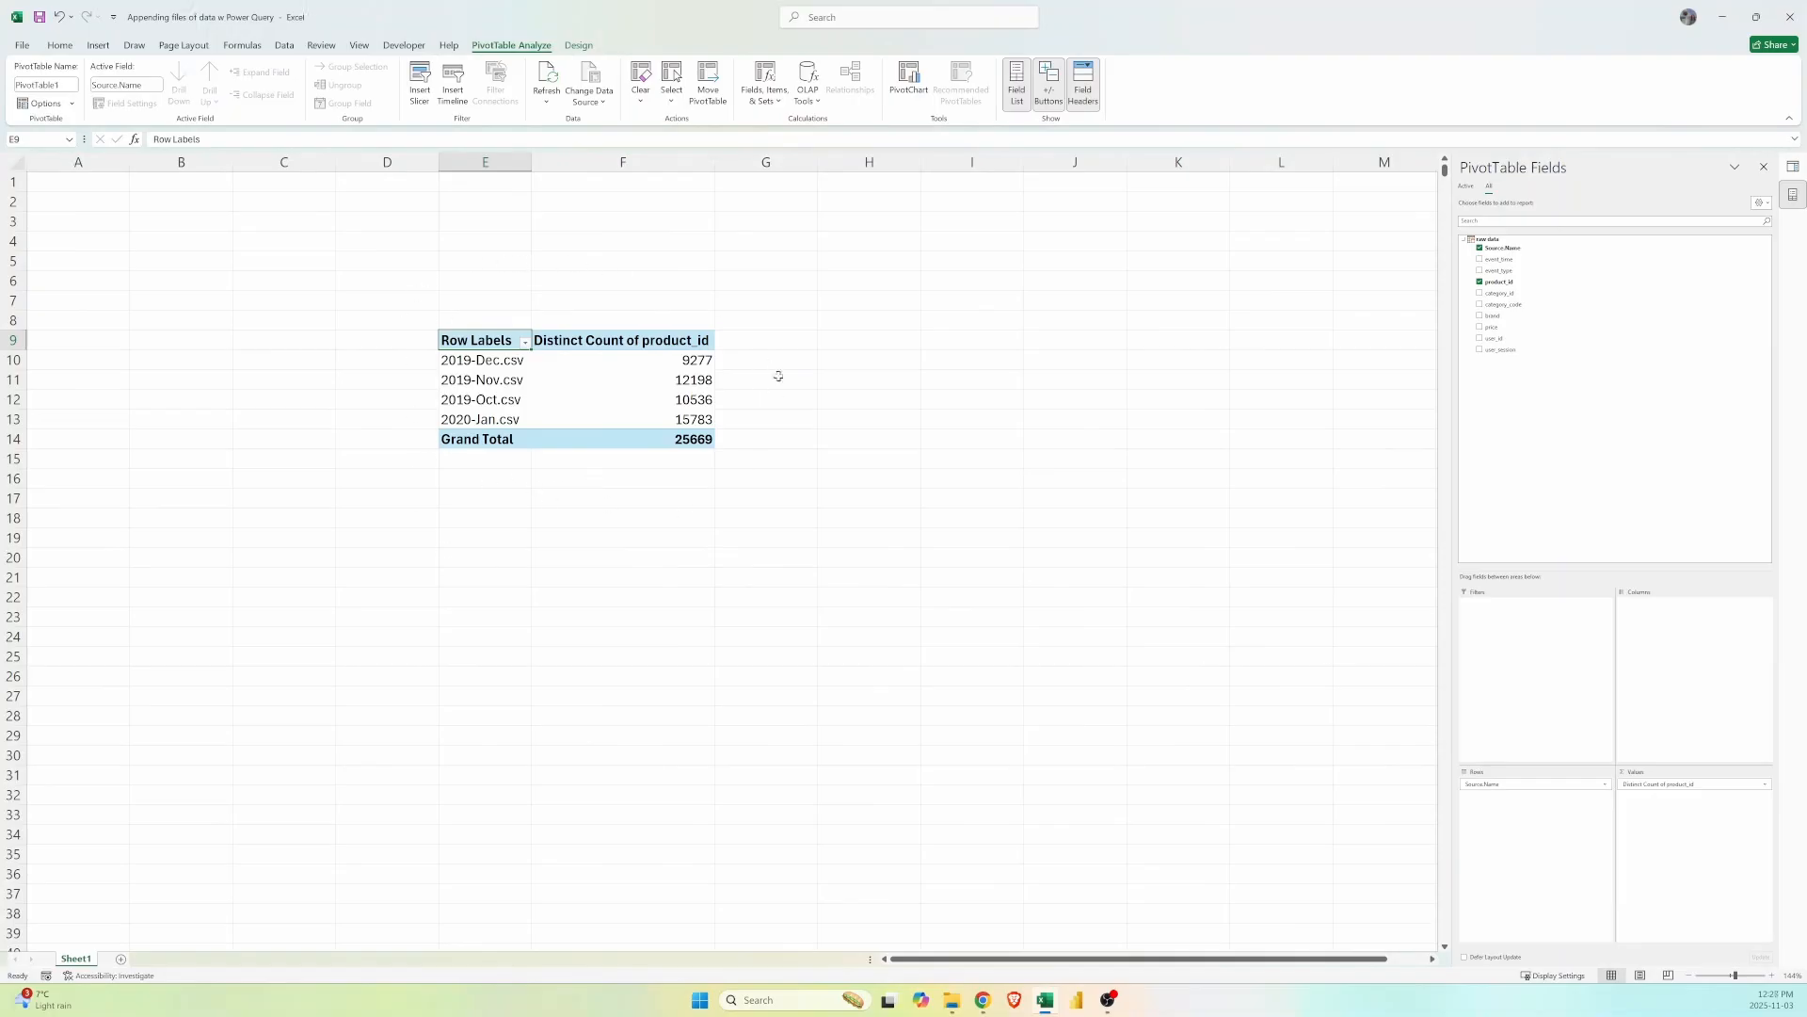
# Switch to File Explorer, paste the copied 2020-Feb CSV file into the raw data folder, and return to the Excel workbook.
pyautogui.moveTo(956, 1012)
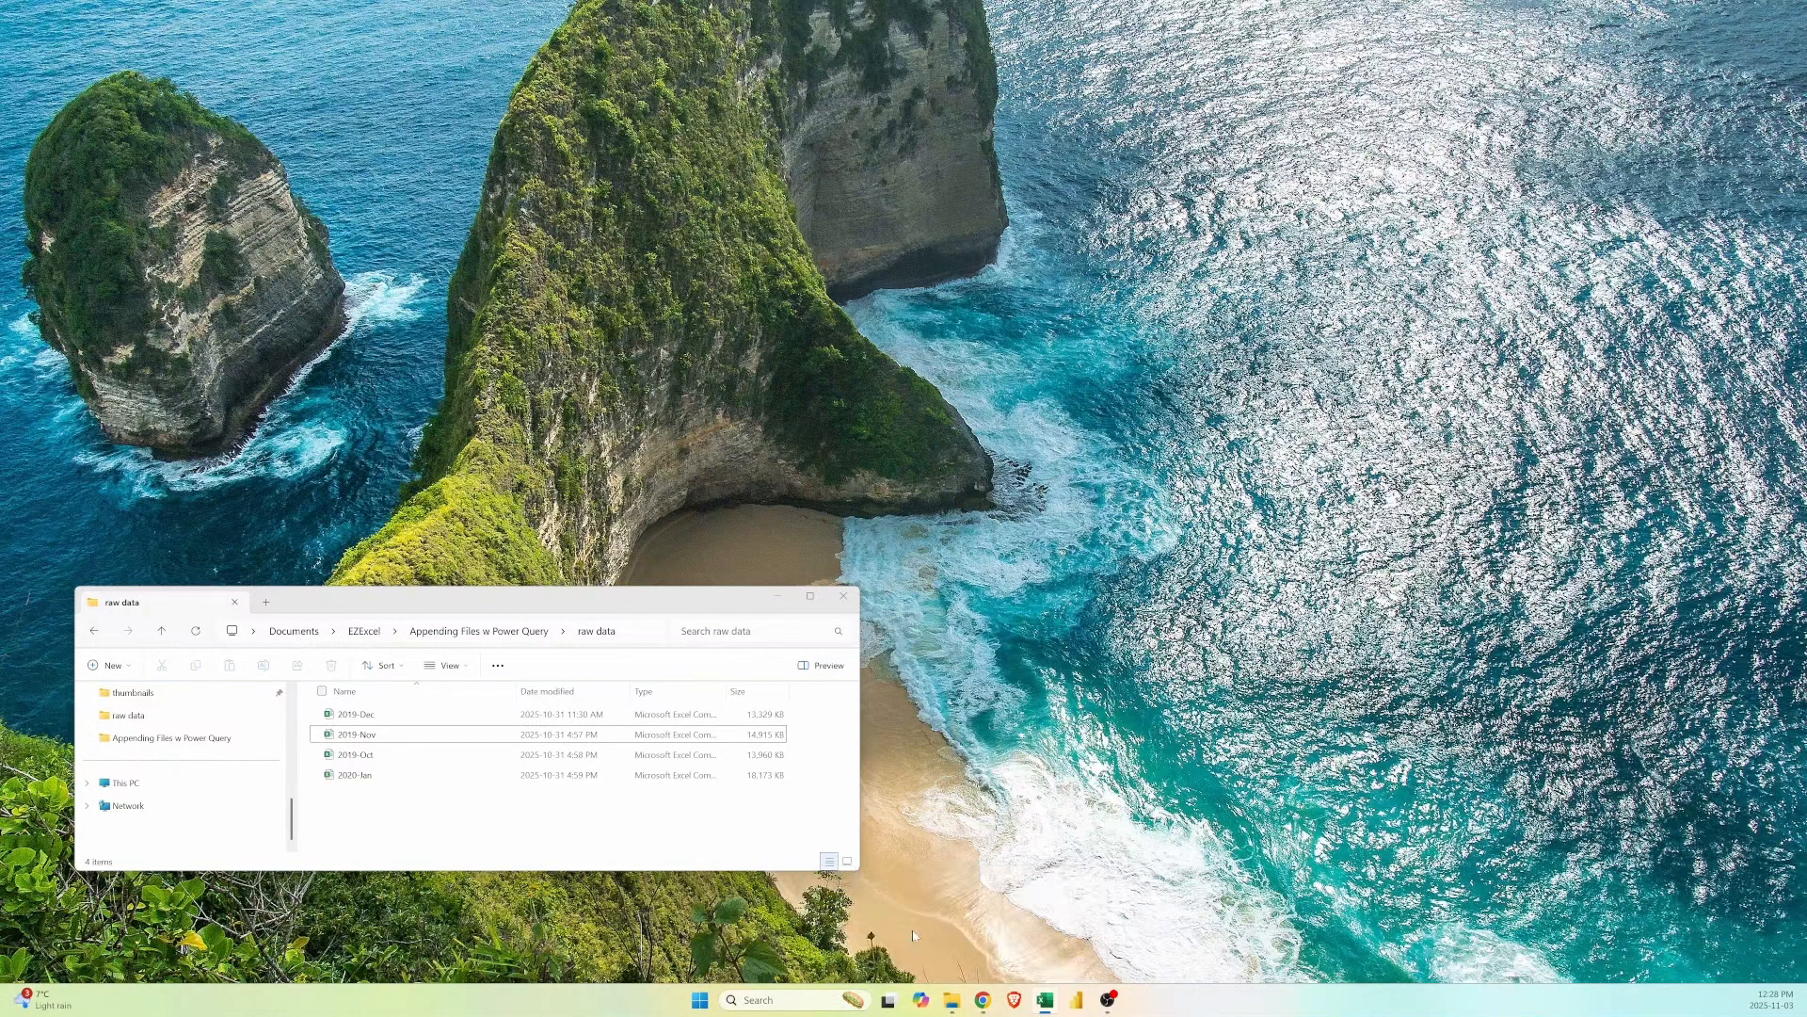
pyautogui.click(874, 927)
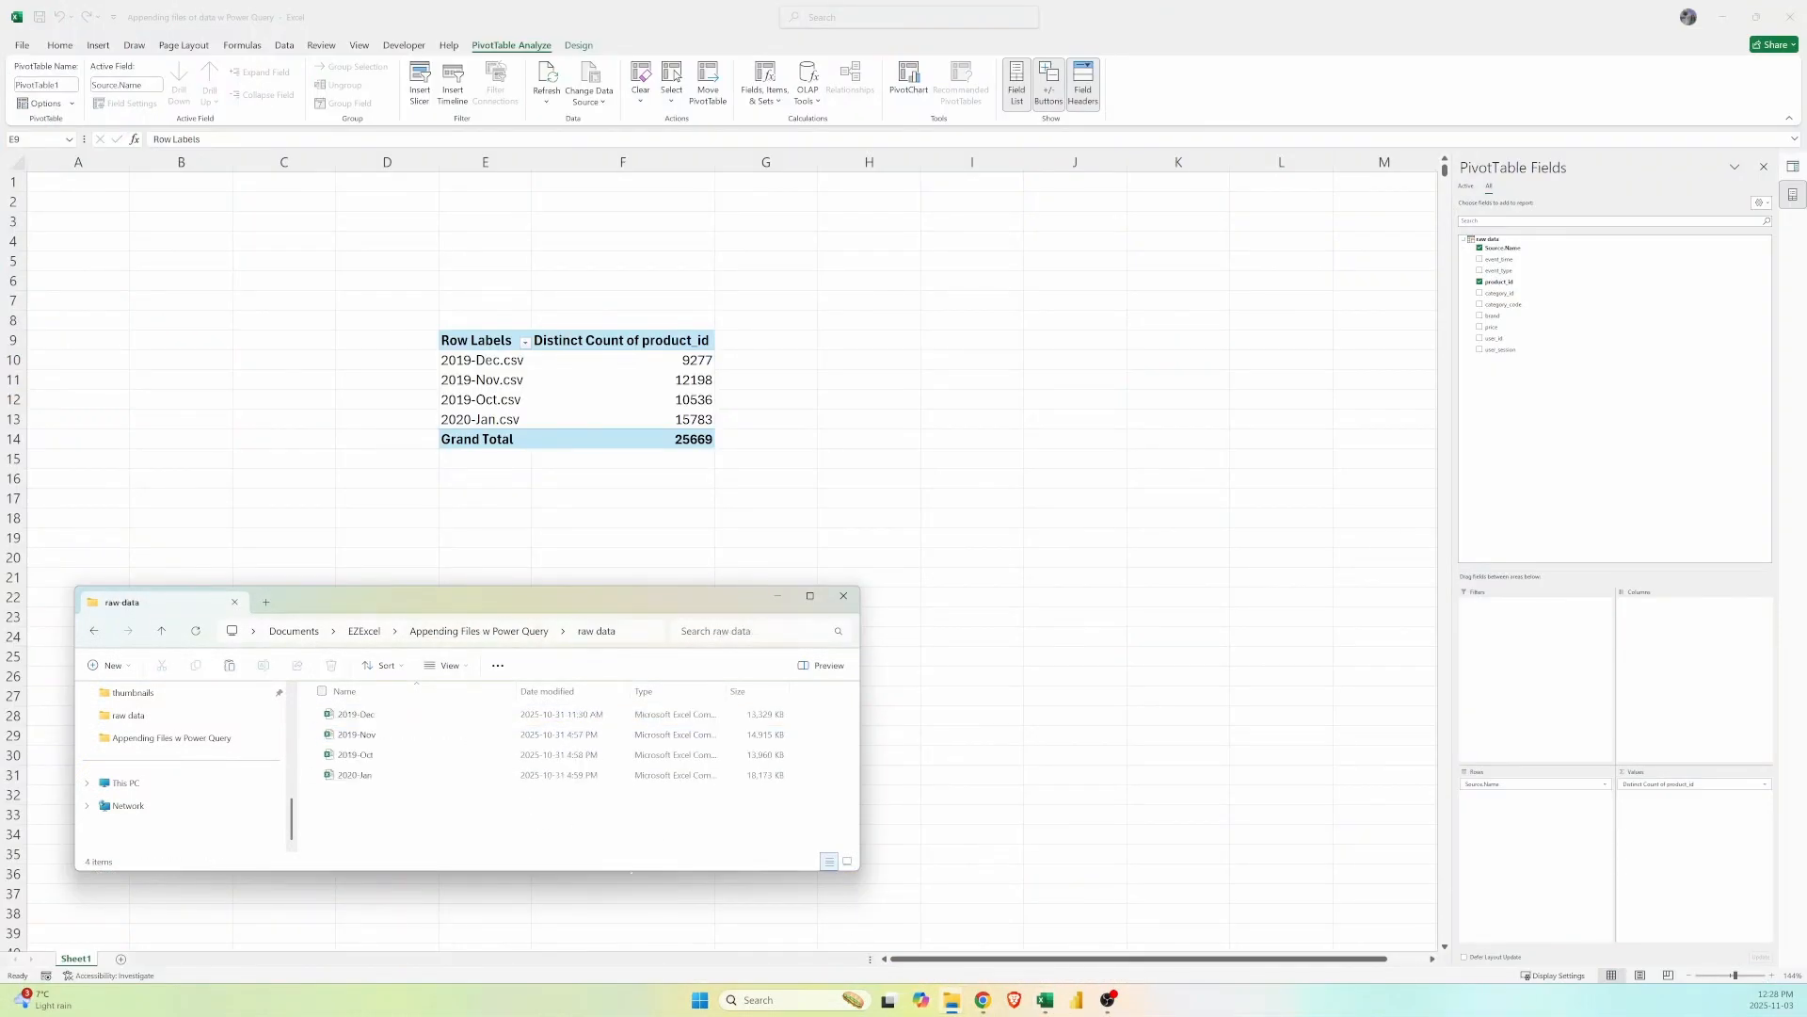
pyautogui.hotkey('ctrl', 'v')
pyautogui.click(455, 843)
pyautogui.click(925, 472)
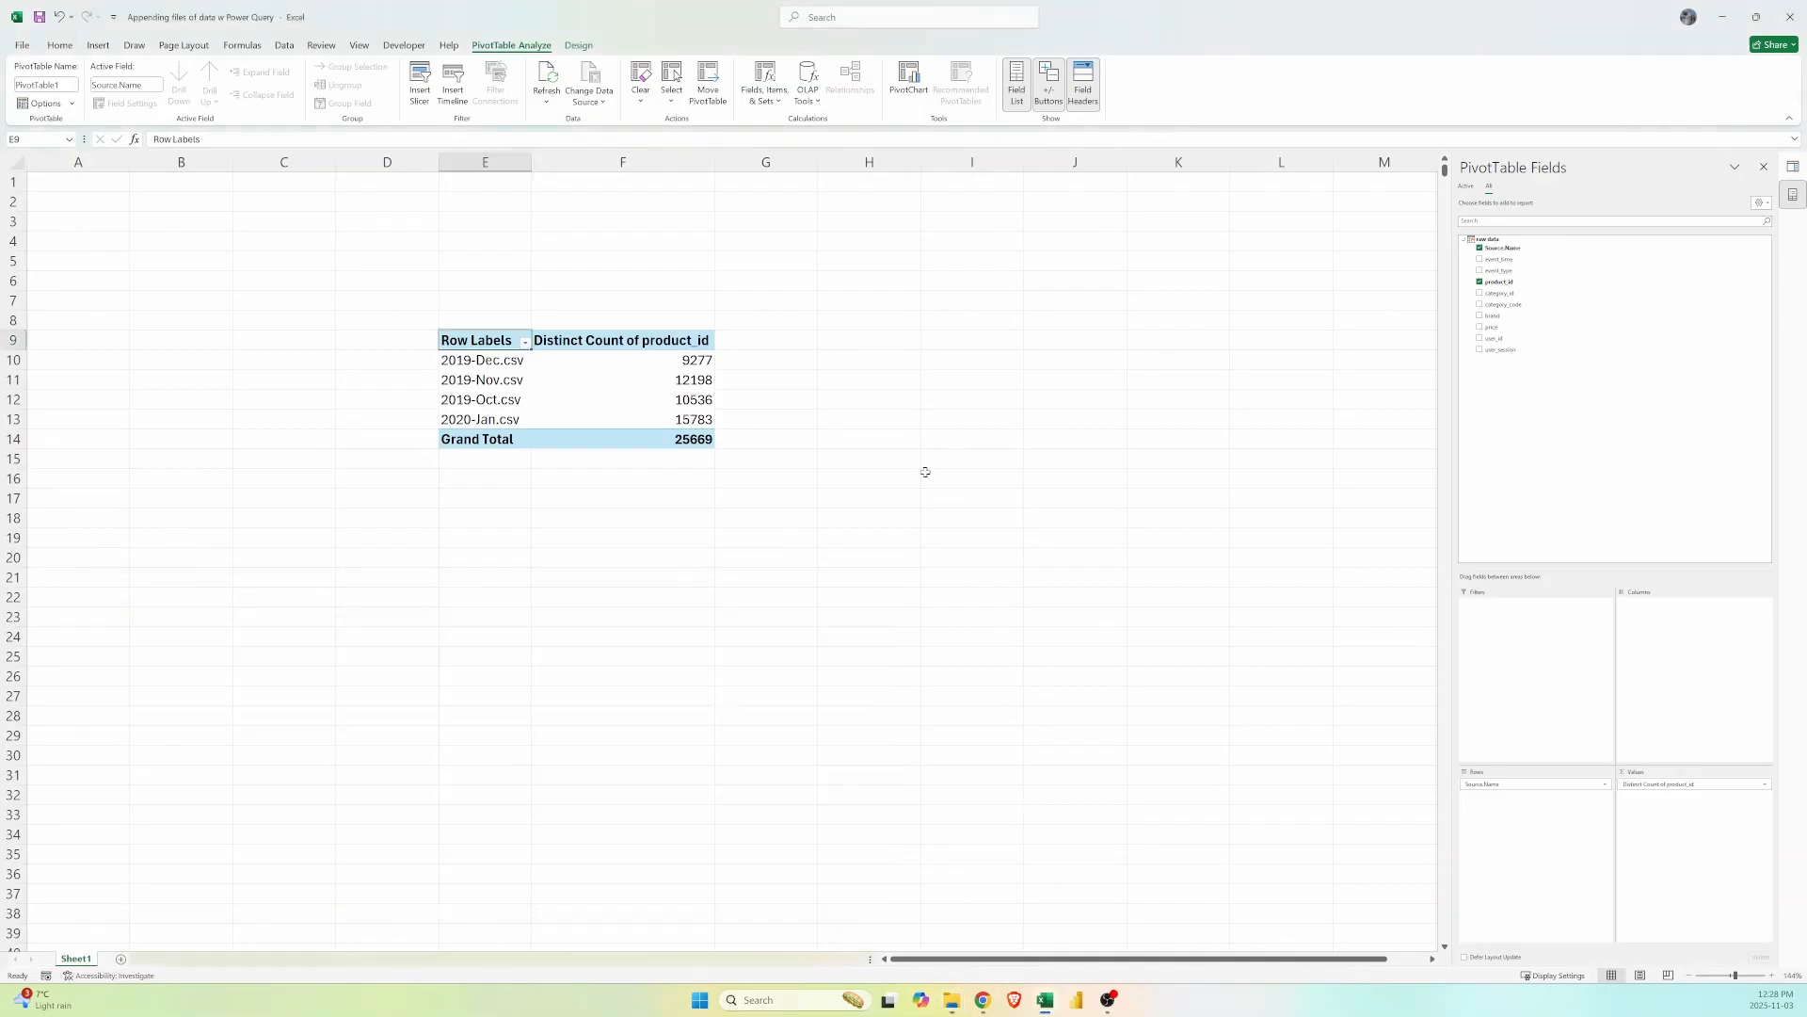
# Show the workbook's queries and refresh all data sources to include the added file.
pyautogui.click(1793, 166)
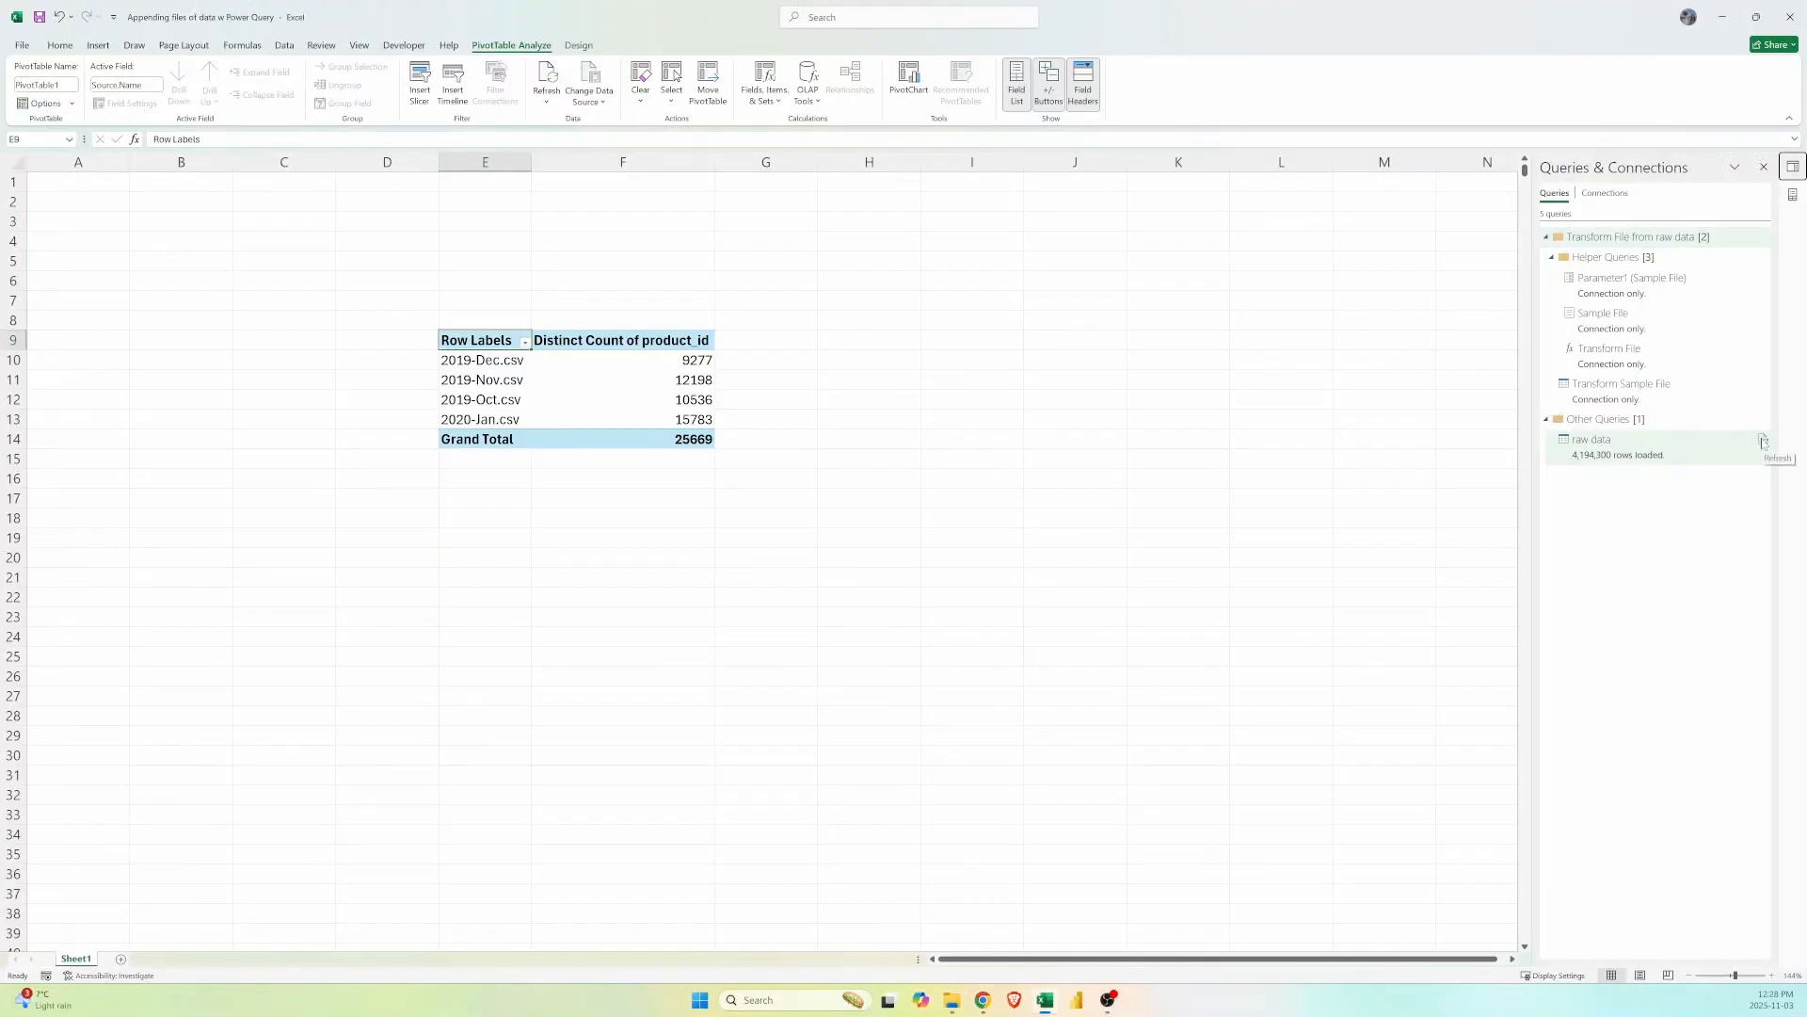
pyautogui.click(282, 44)
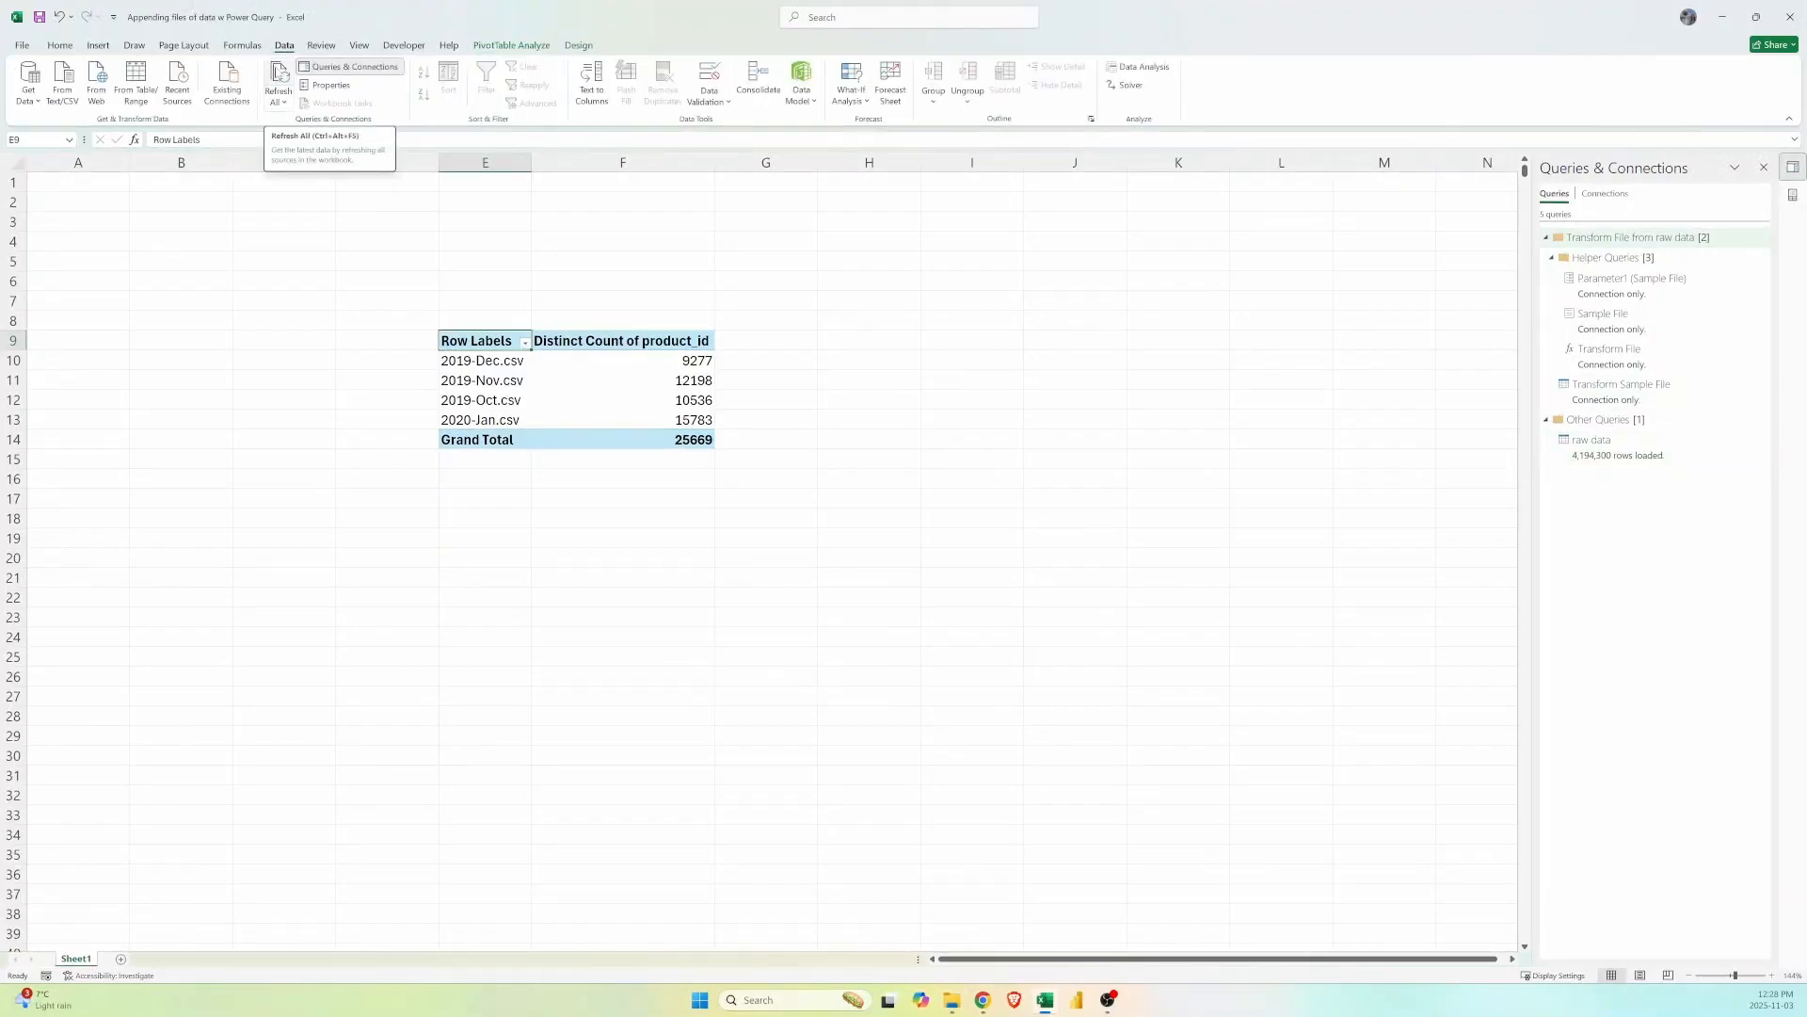
pyautogui.click(277, 80)
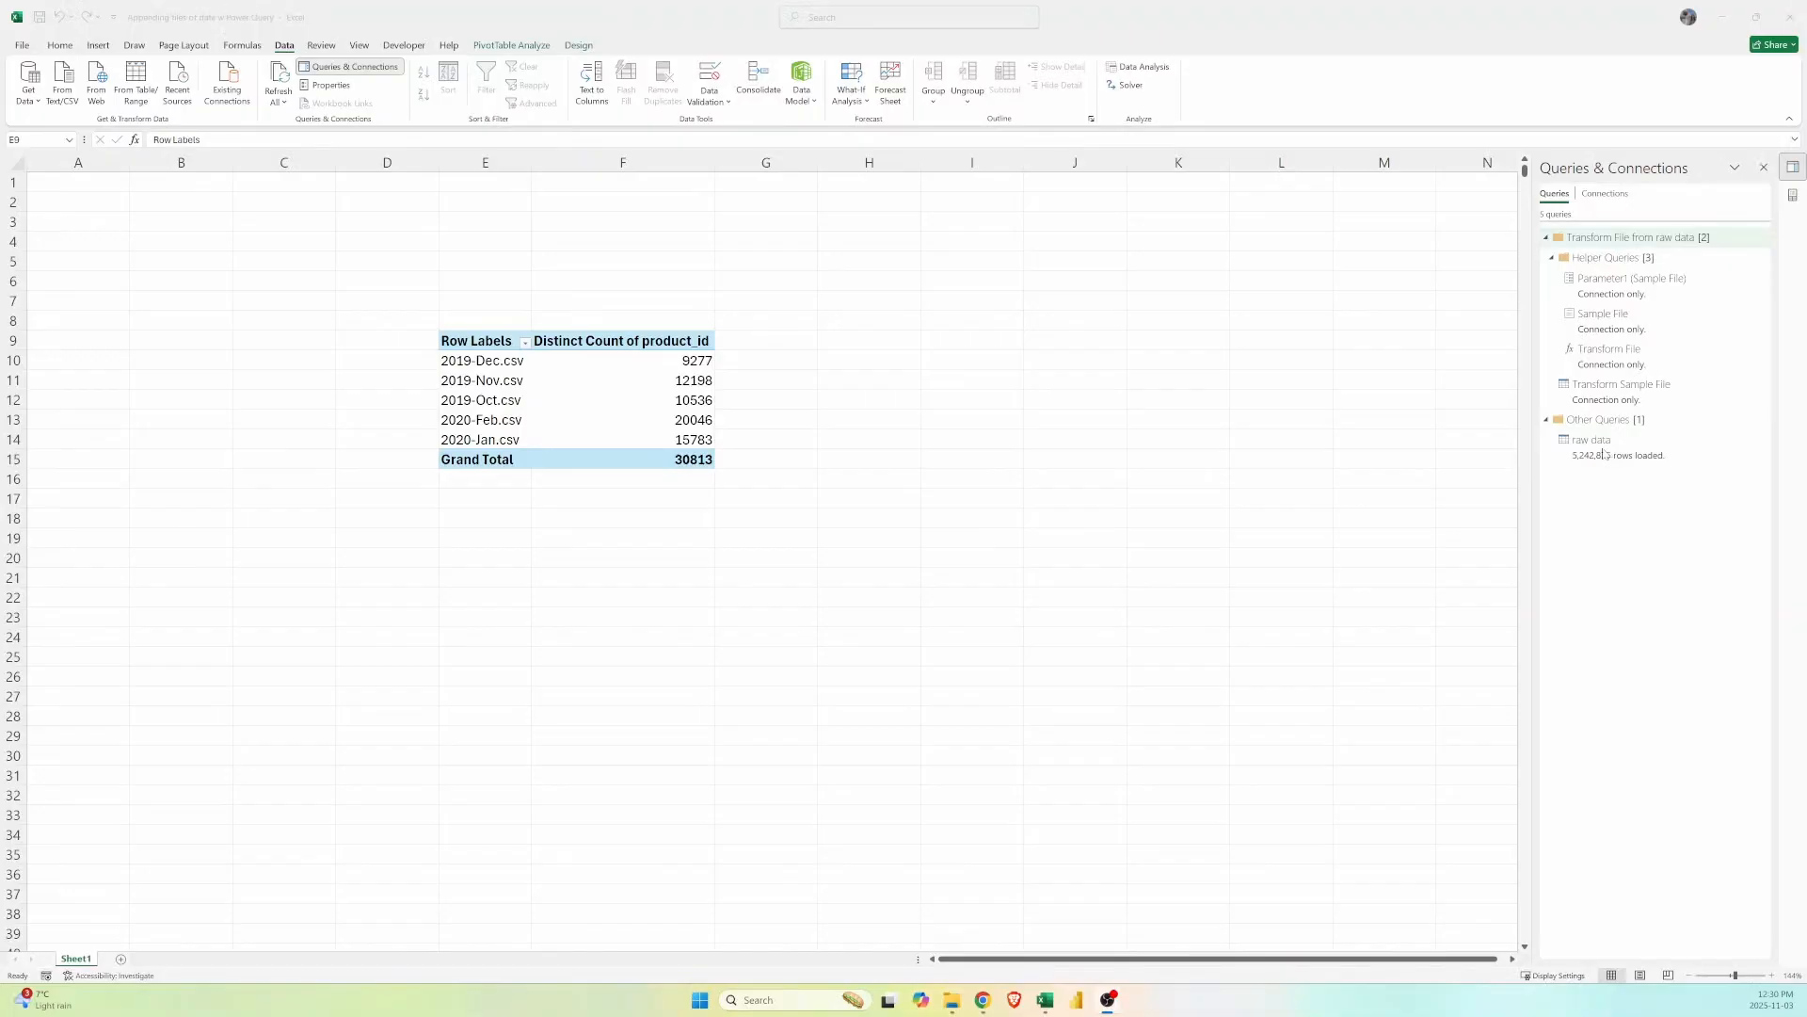
# Open the raw data query for editing and open the settings of its Source step.
pyautogui.moveTo(1600, 452)
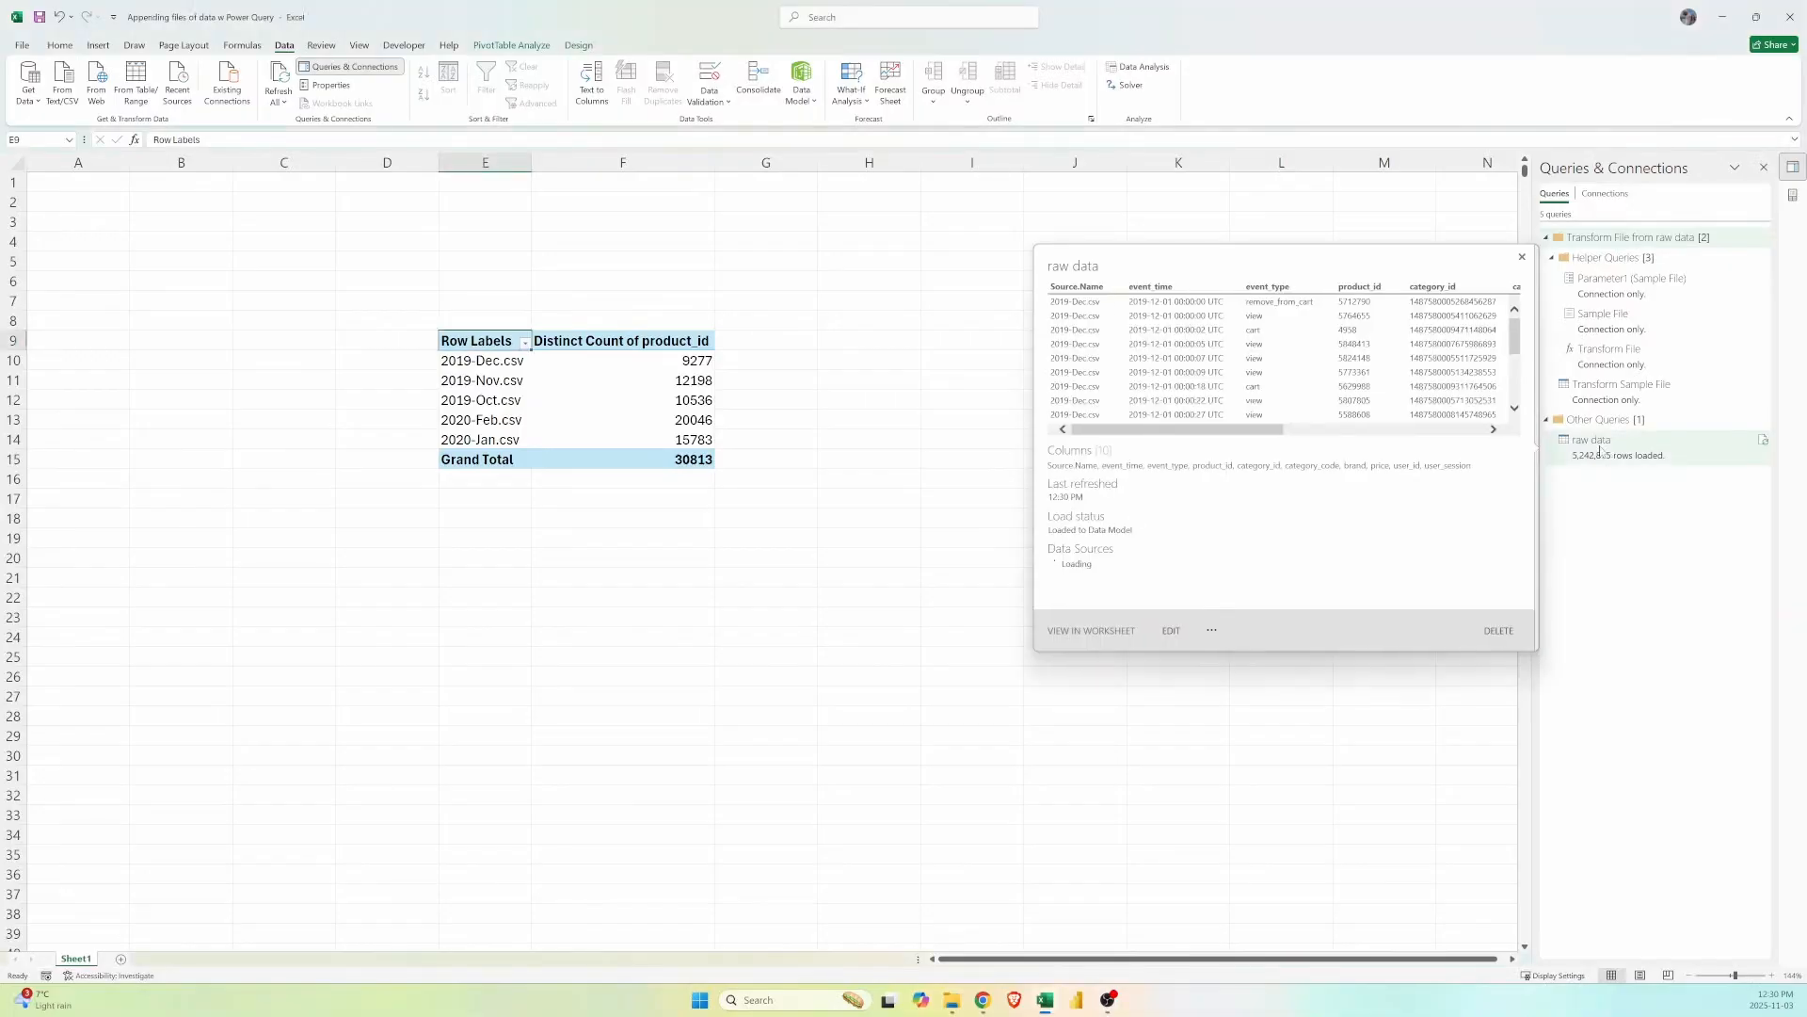
pyautogui.click(1171, 631)
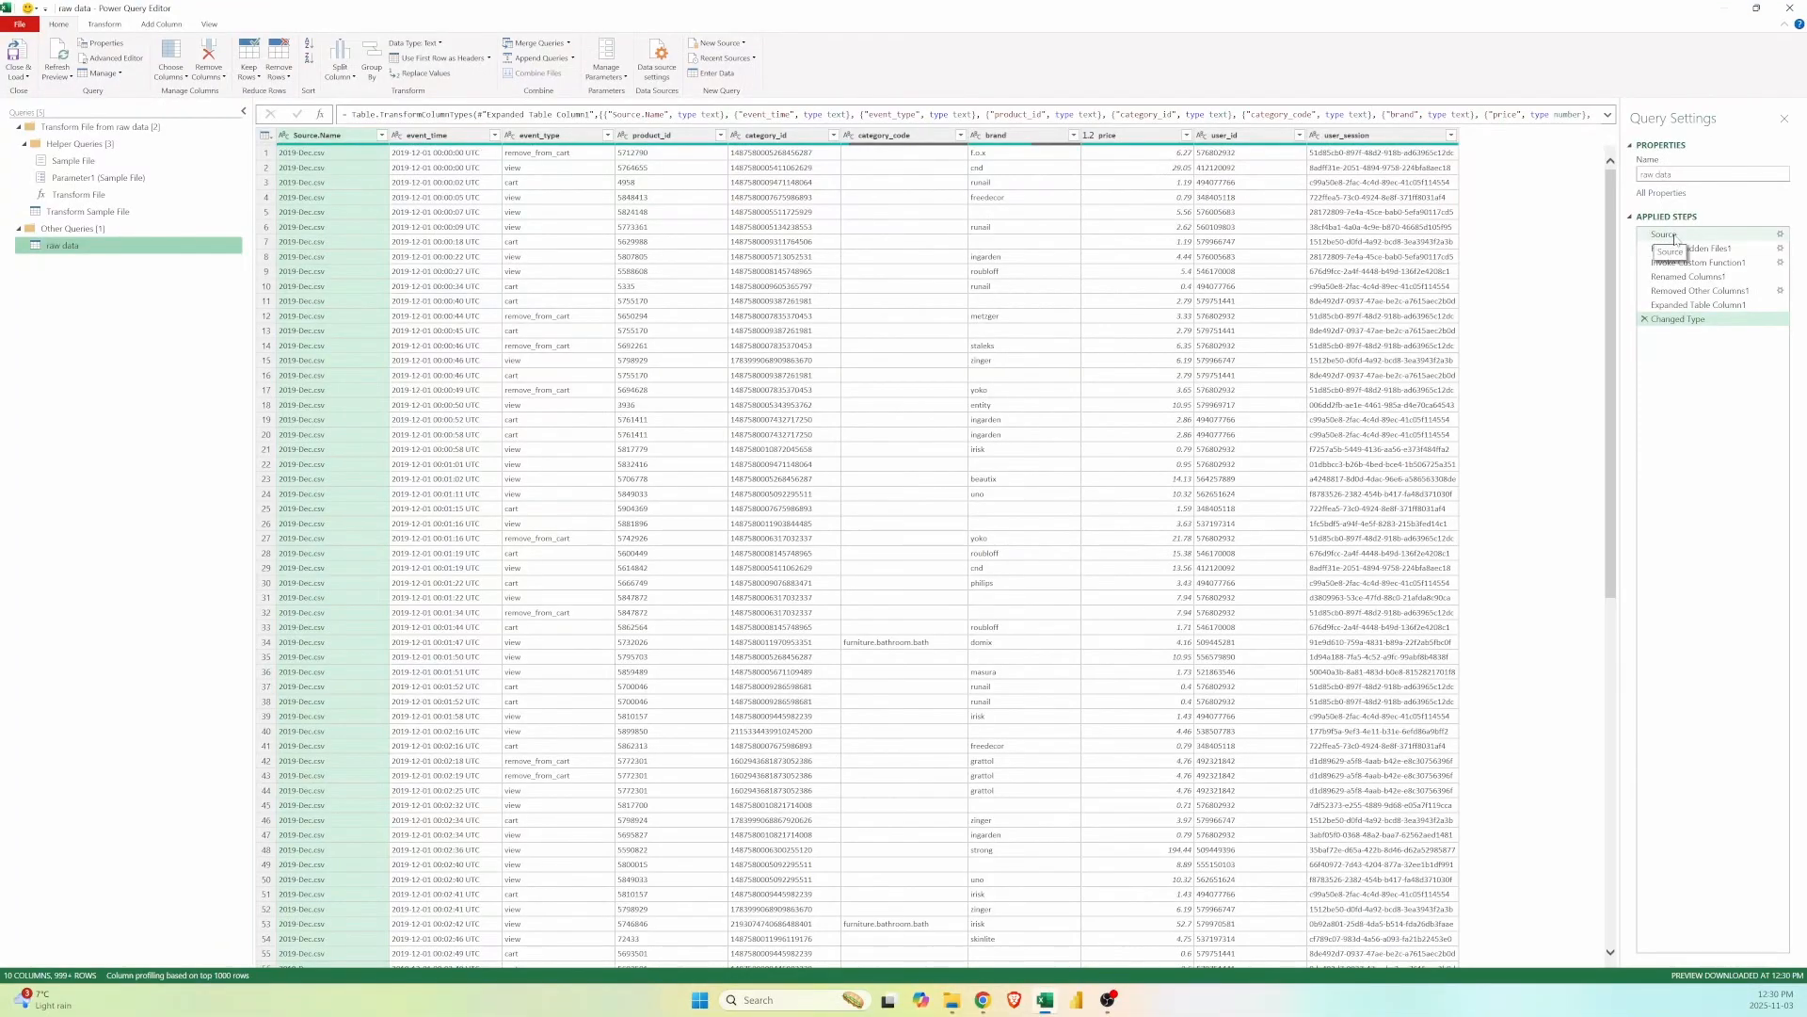
pyautogui.click(1780, 235)
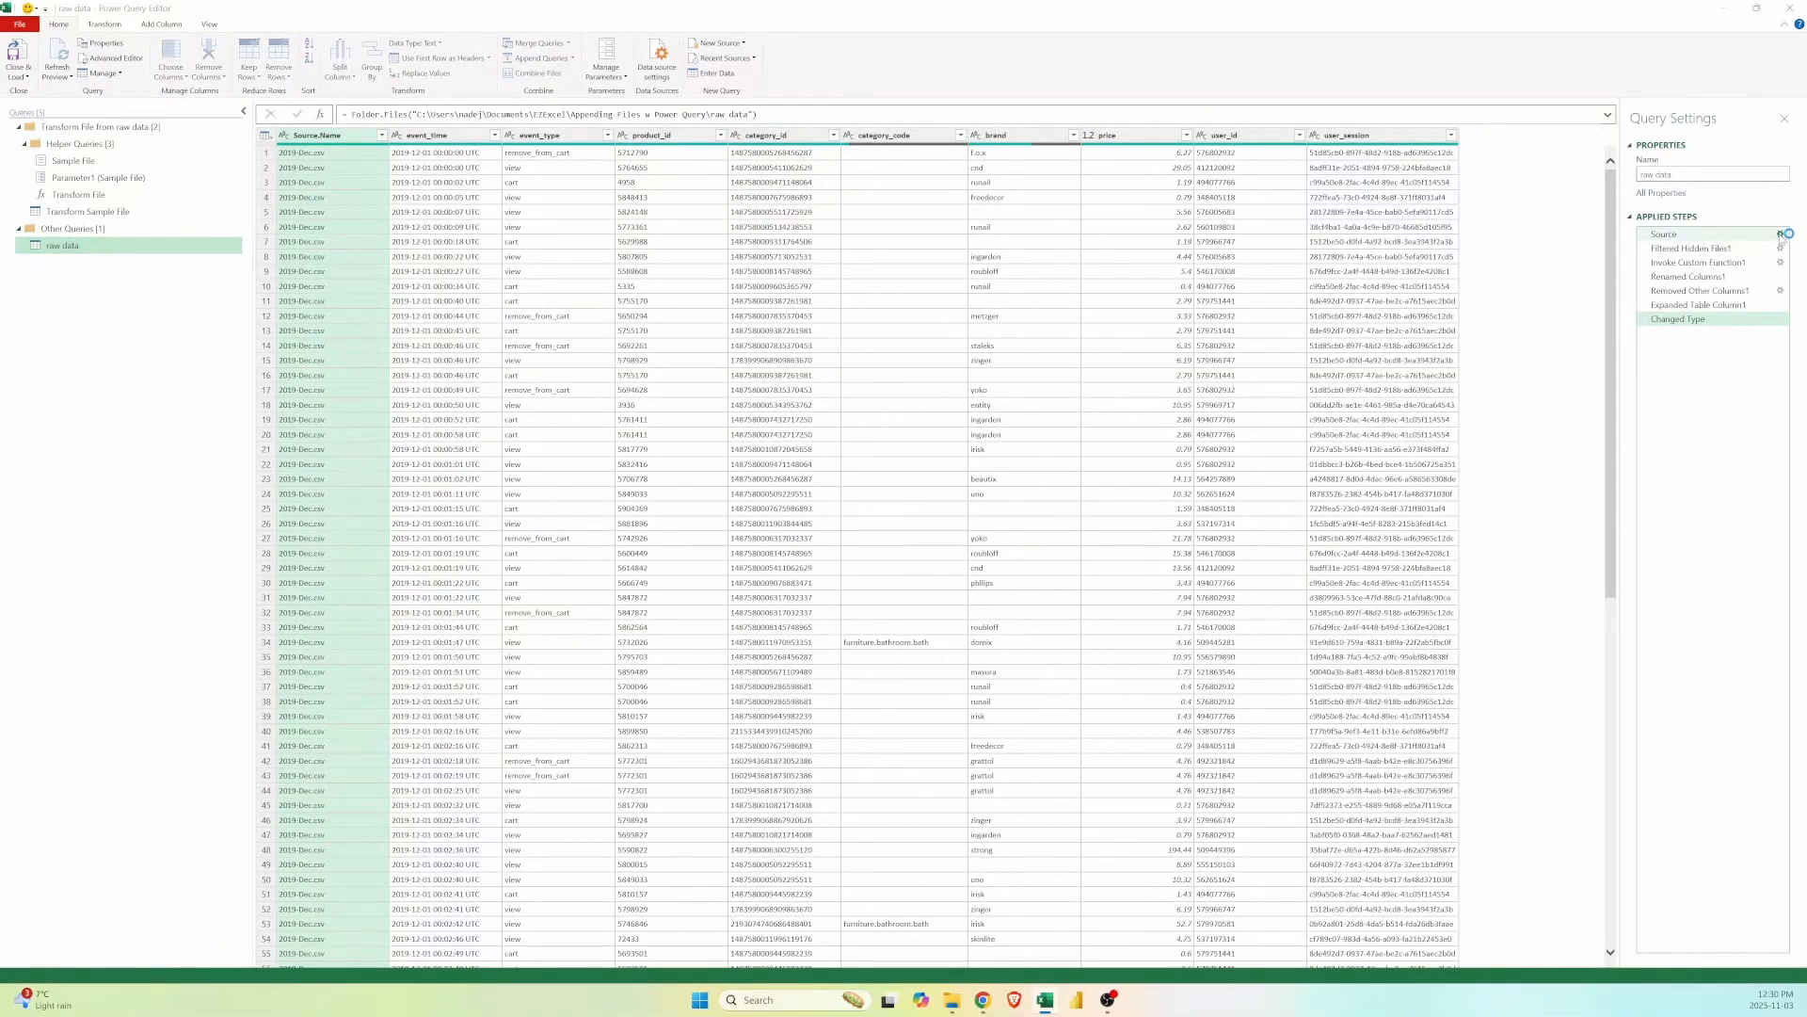